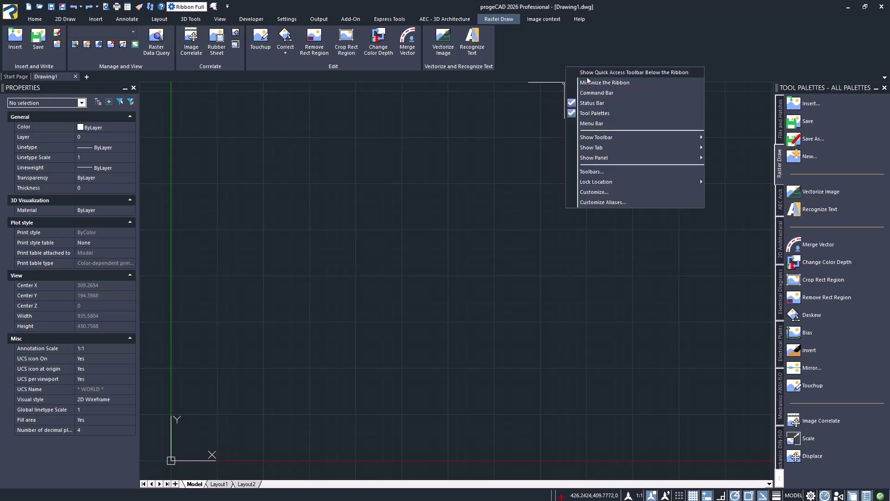
- Display the Raster Draw toolbar as a floating toolbar over the drawing area
mouse_move(603, 137)
mouse_move(726, 157)
click(788, 466)
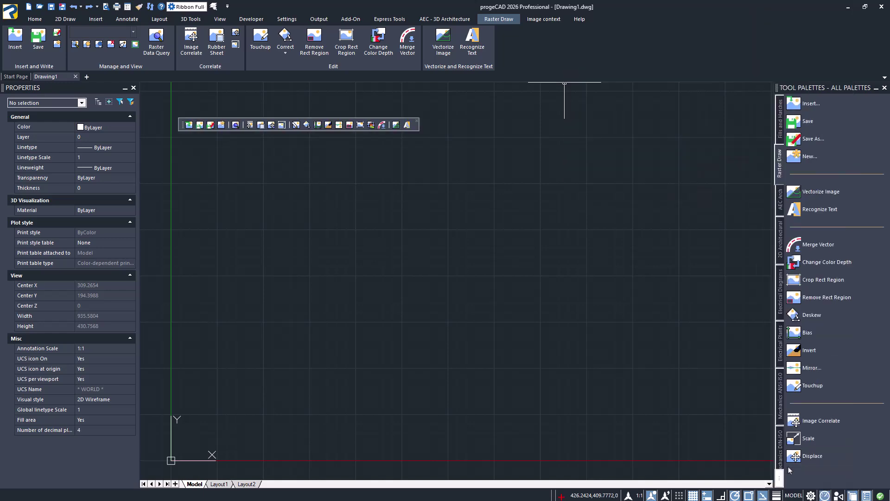
- Switch the workspace from Ribbon Full to CAD Classic and open the list of Raster Draw commands
click(811, 495)
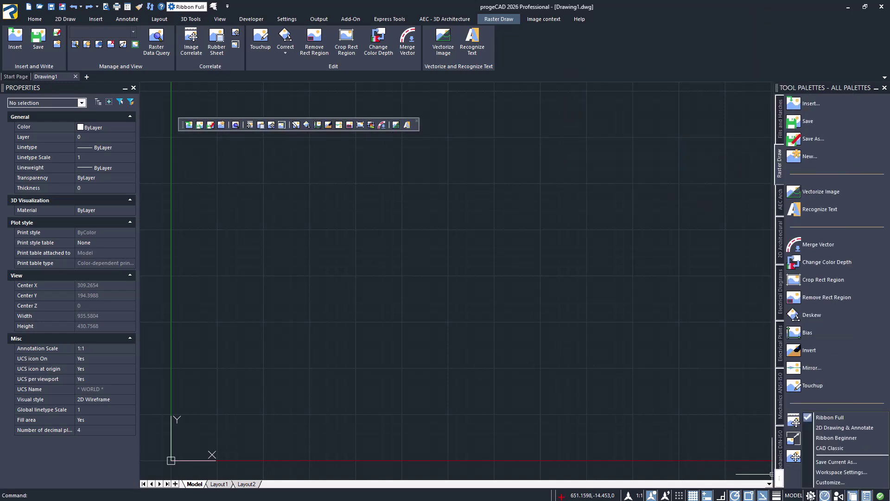
click(814, 452)
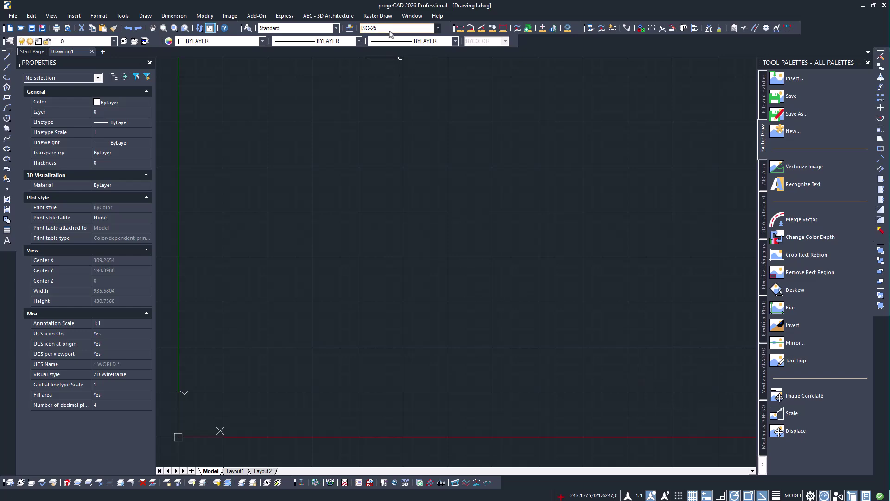
click(378, 16)
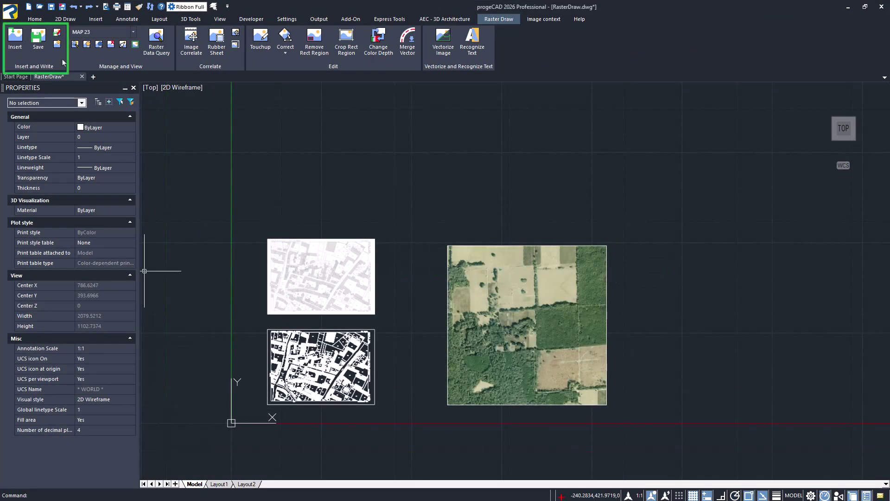
- Review the color type and size options for a new raster image, closing them without creating one
click(58, 44)
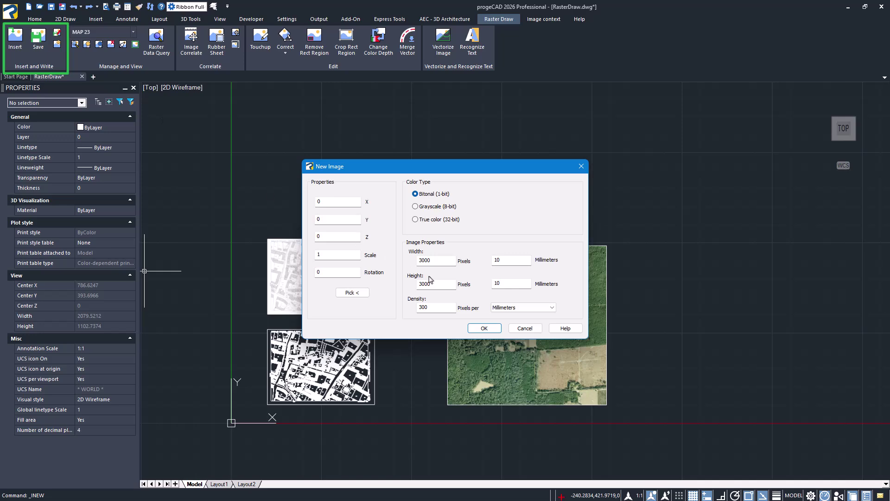
click(522, 329)
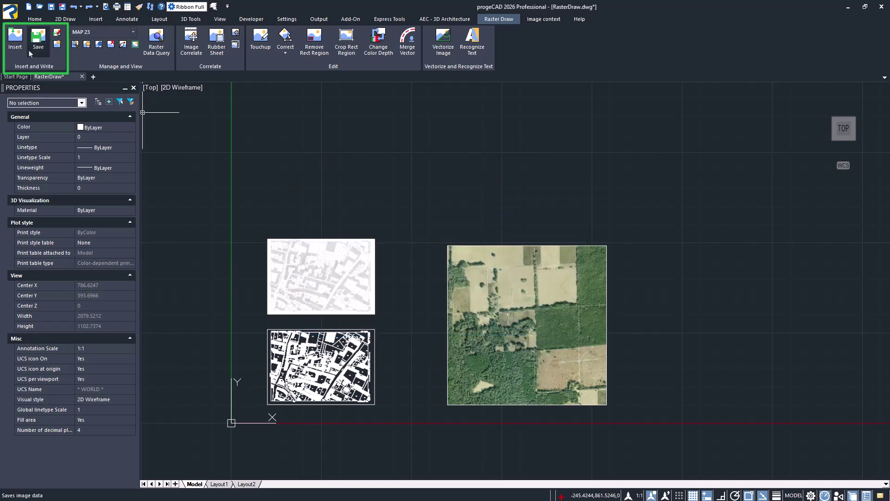
- Insert the image MAP 23.BMP just above the gray map, accepting the default scale and rotation
click(15, 41)
click(373, 253)
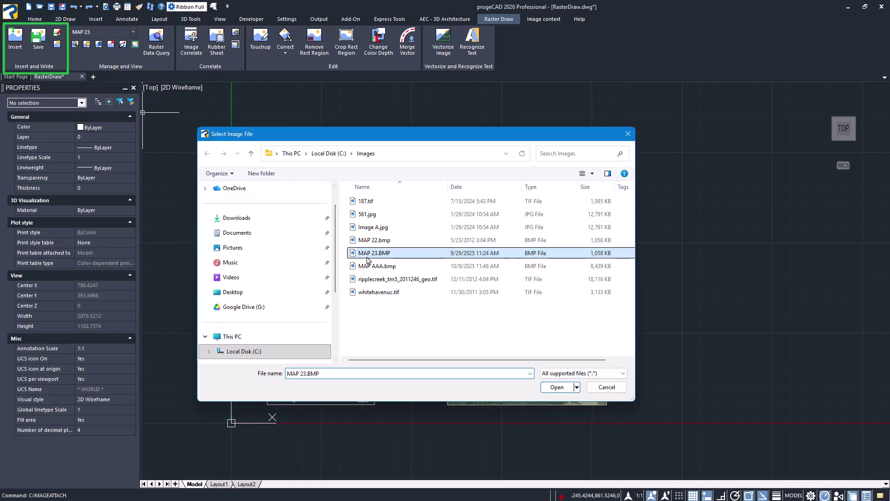
click(557, 387)
click(526, 350)
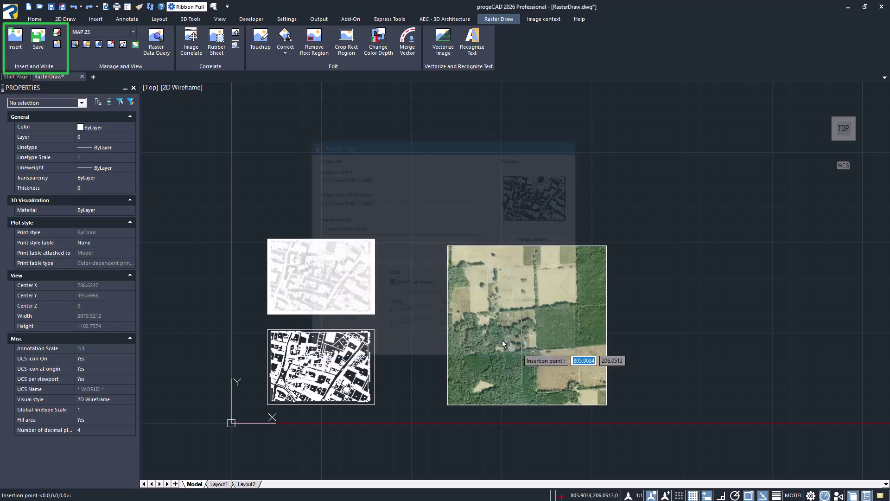
click(268, 219)
key(Return)
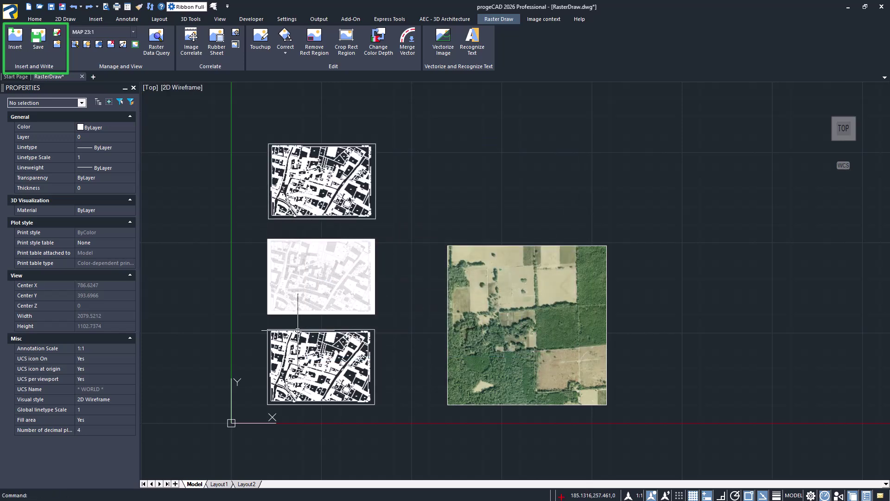
- Save the gray map image to a new TIFF file named MAP 23_1.tiff in the Raster Draw folder
click(38, 38)
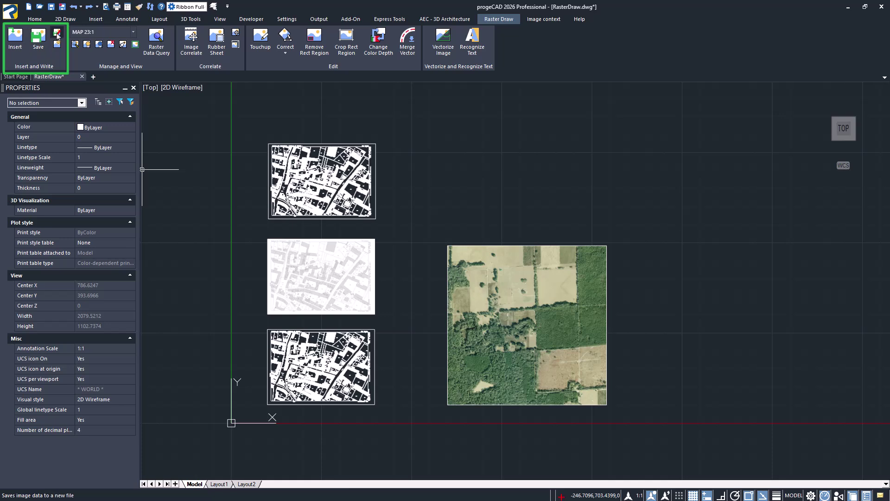
click(267, 247)
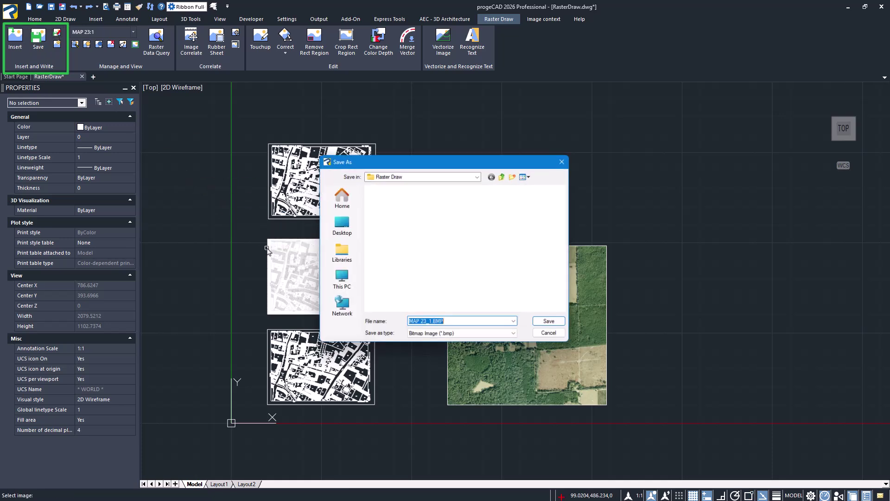
click(424, 338)
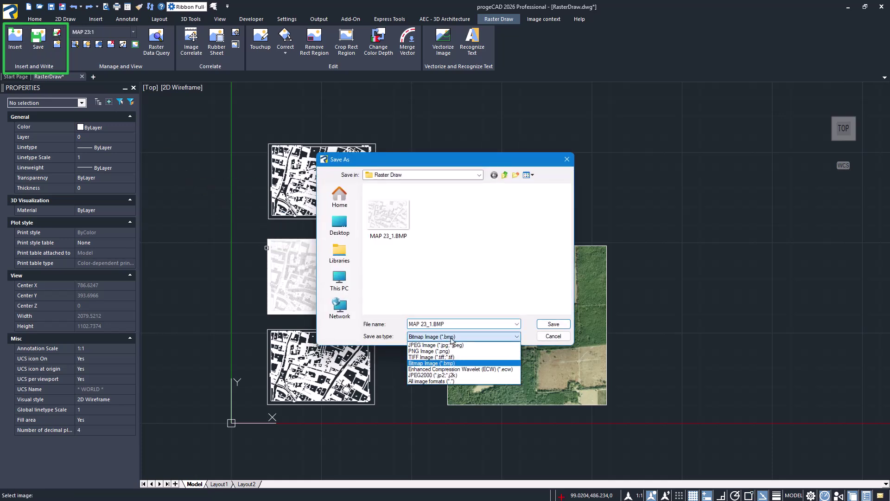
click(451, 359)
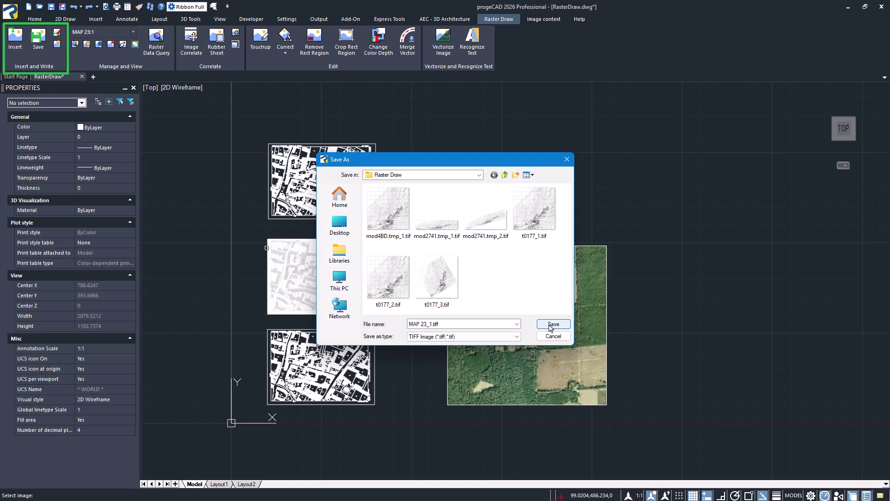
click(550, 325)
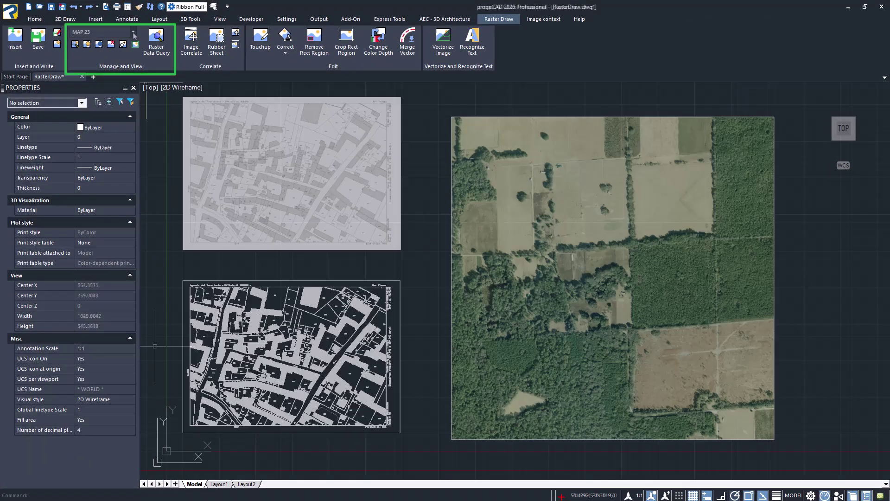
- Make MAP 23_1 the current image, erase it from the drawing and detach it
click(133, 31)
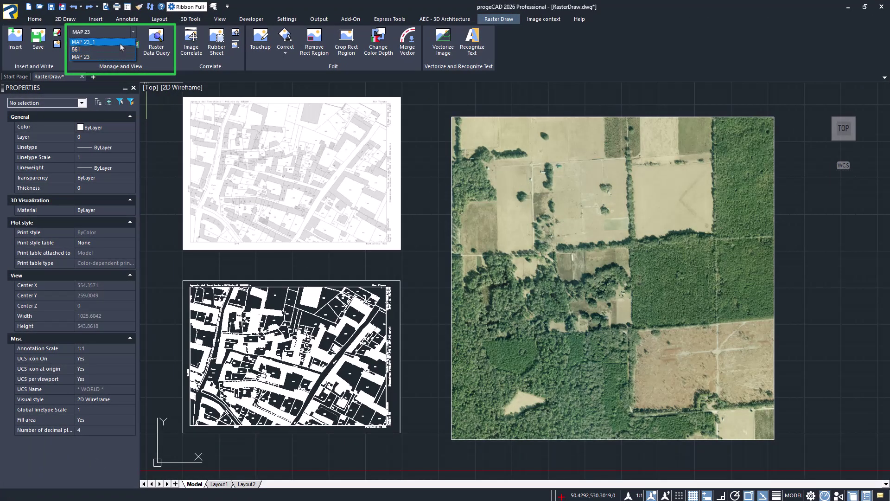
click(120, 42)
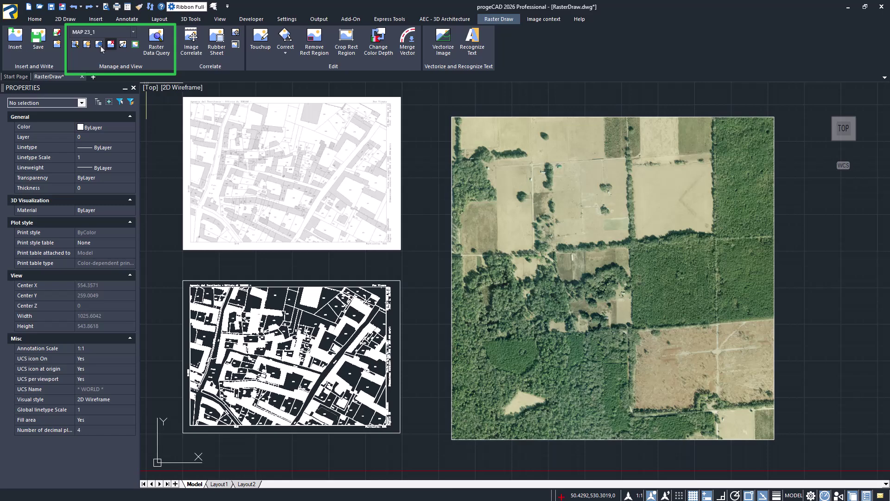
click(100, 47)
click(87, 48)
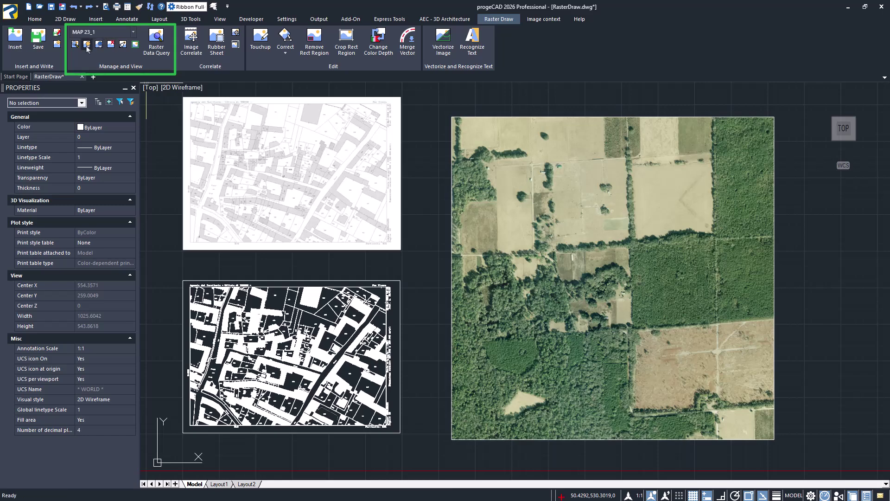
click(74, 44)
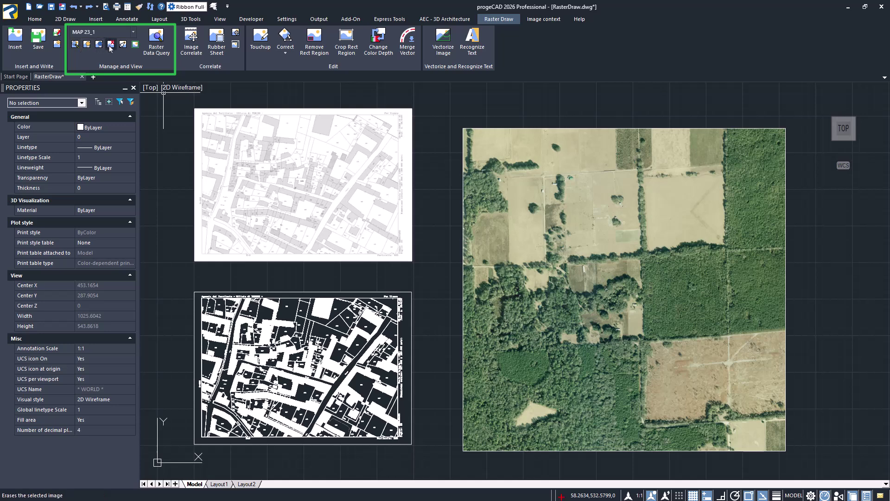
click(111, 44)
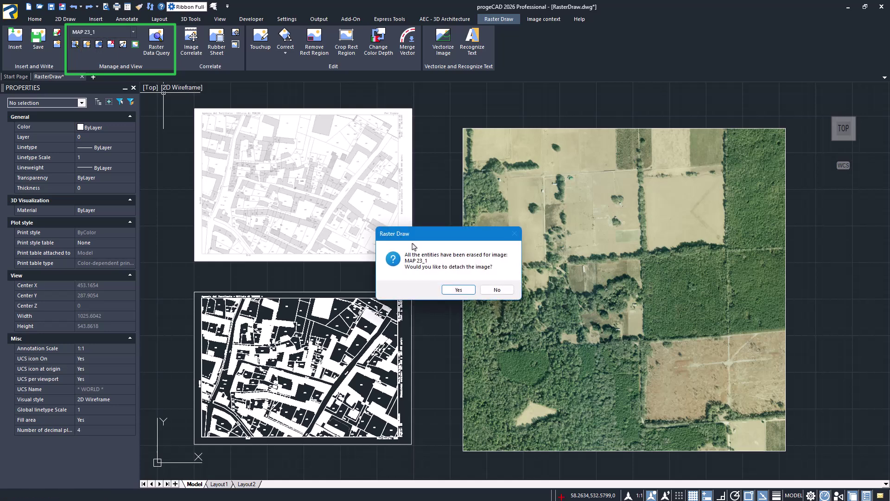
click(473, 292)
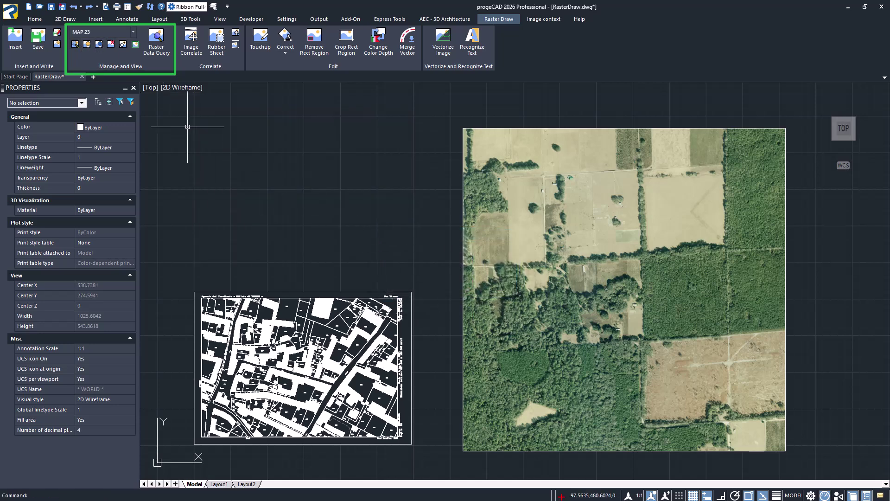
- Select all remaining raster images and toggle the display of the image frames
click(123, 44)
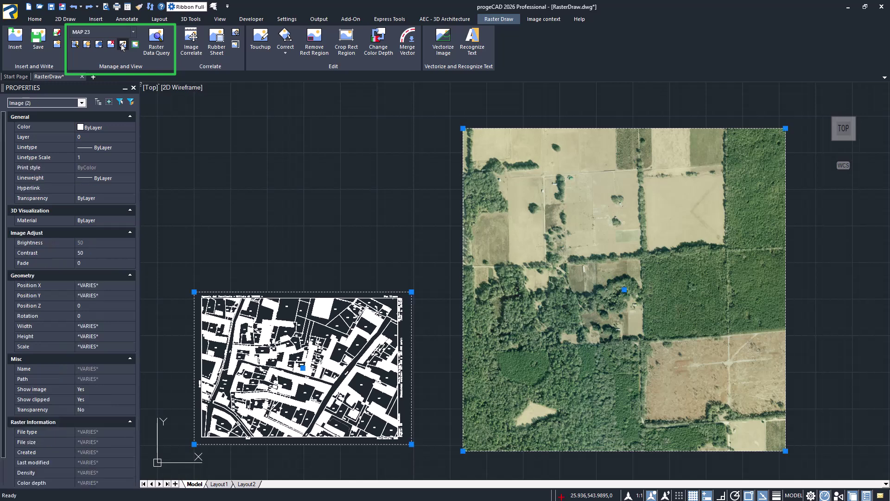
click(135, 44)
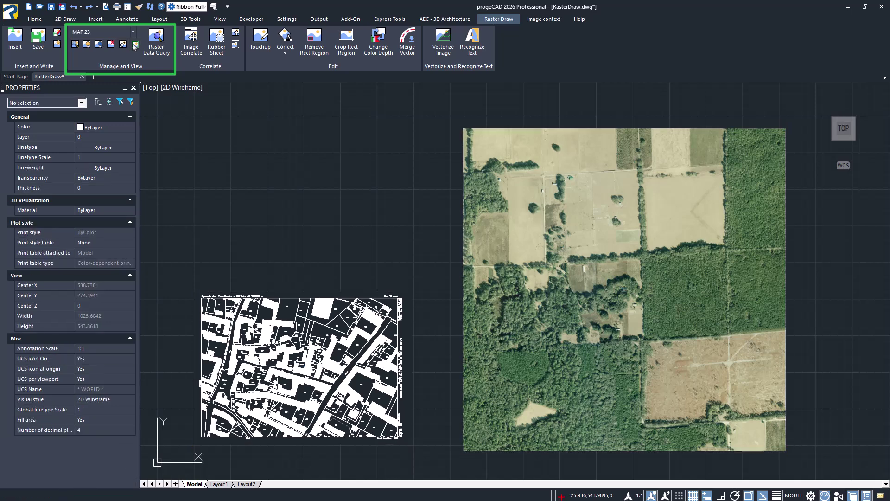
- Run Raster Data Query on the aerial photo 561 to examine its pixel data values
click(154, 41)
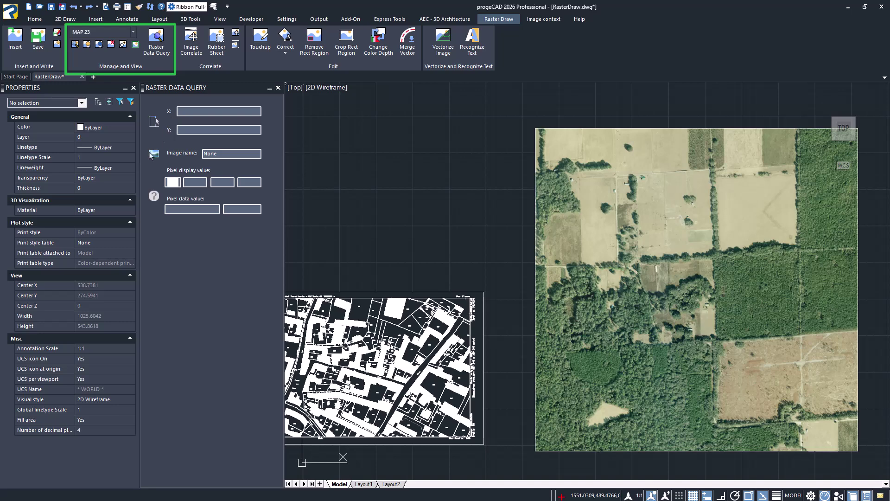
click(153, 154)
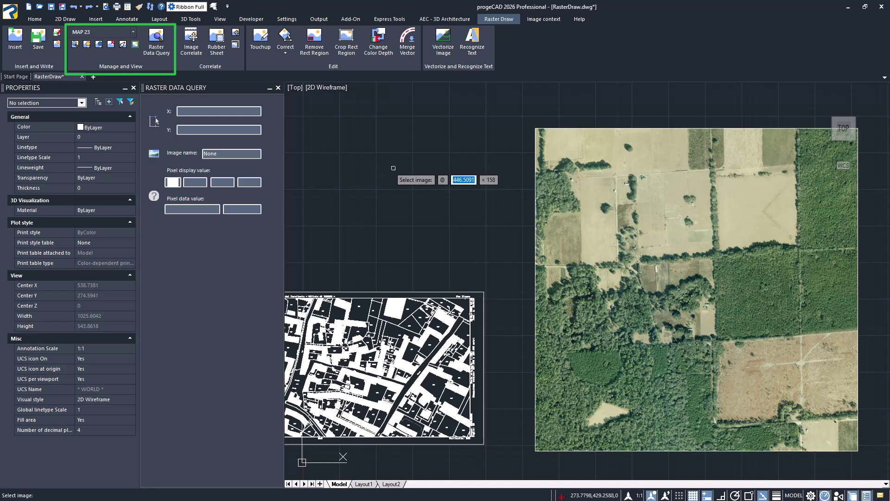
click(536, 168)
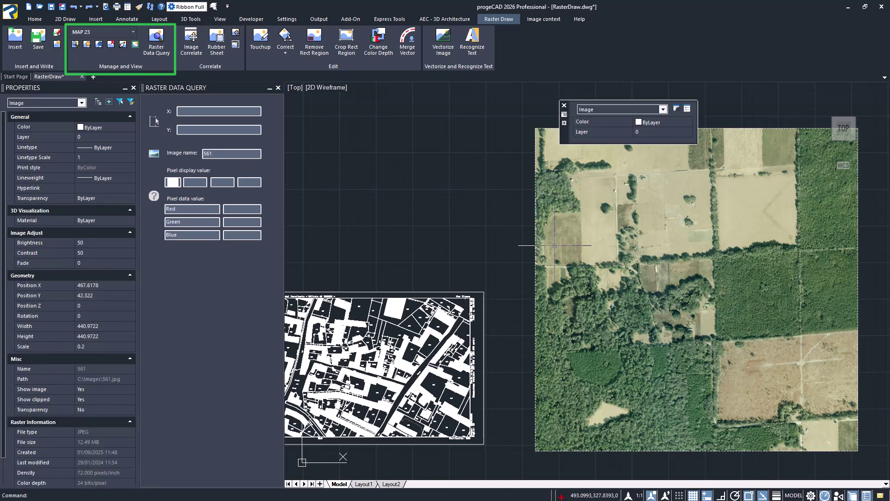
click(594, 319)
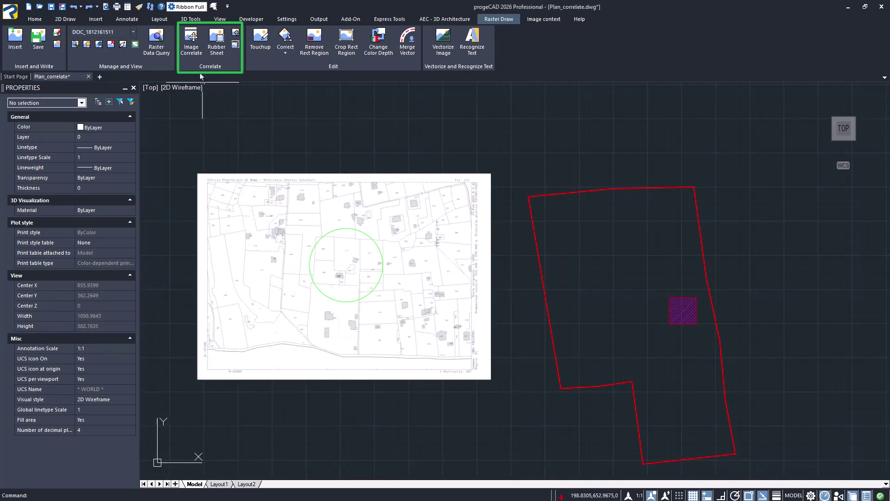
- Start Image Correlate on the cadastral map and define a Rectangle raster reference around the corners of dotted building 1178
click(191, 39)
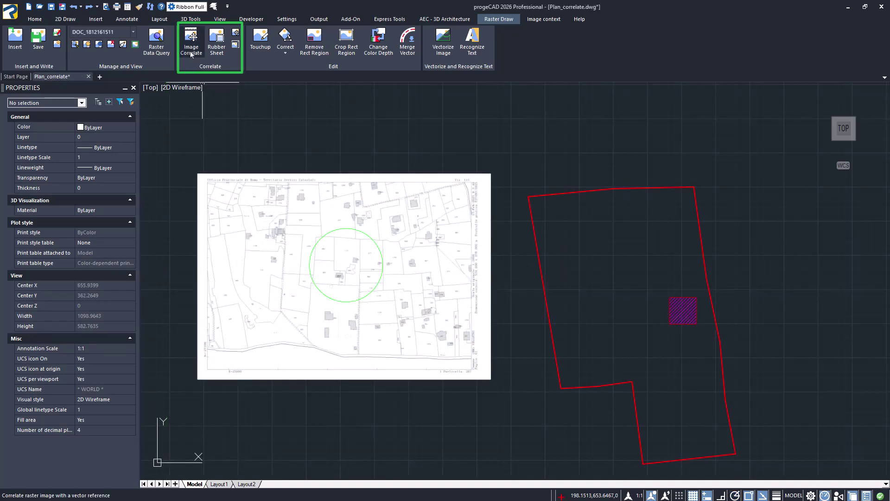
click(279, 204)
scroll(356, 260, up, 4)
scroll(356, 260, up, 10)
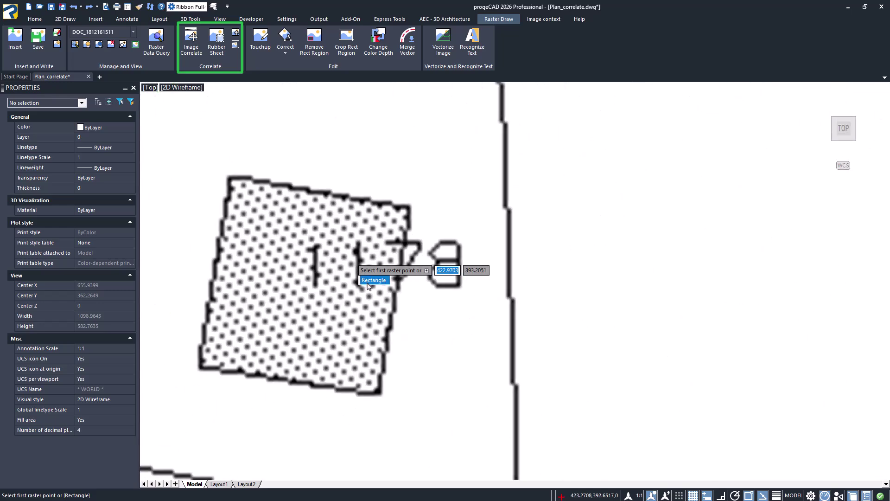
click(373, 280)
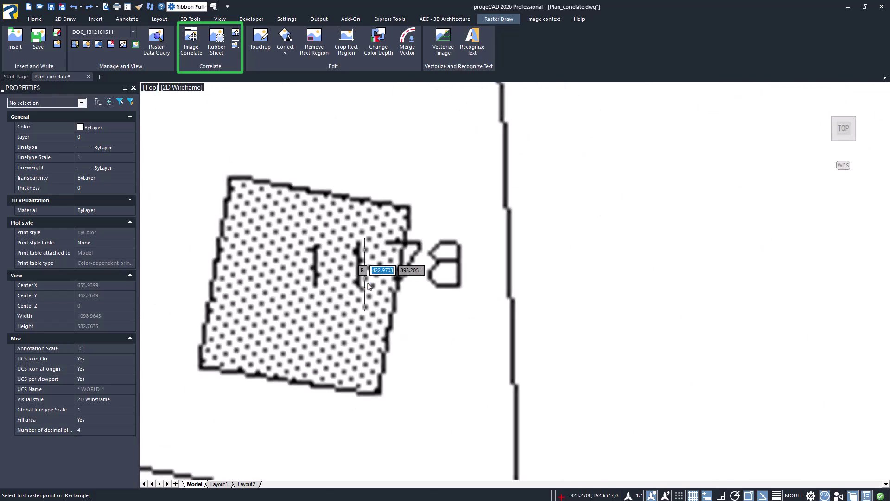
click(199, 370)
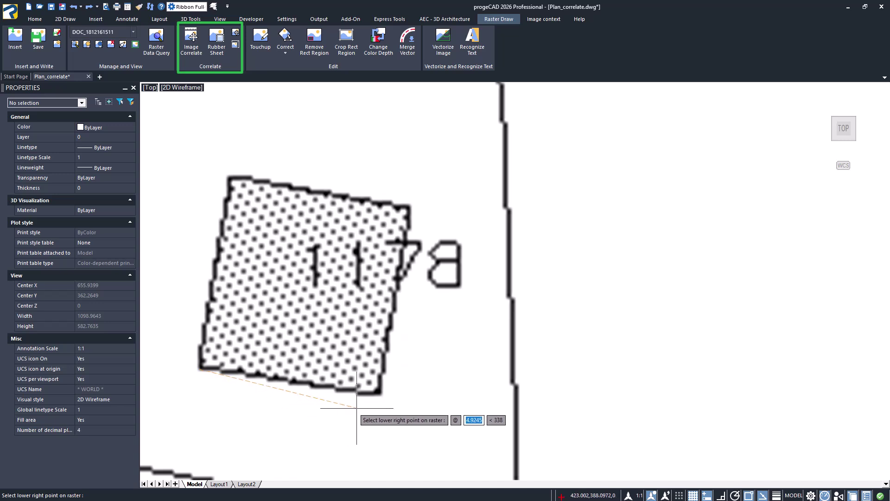
click(381, 396)
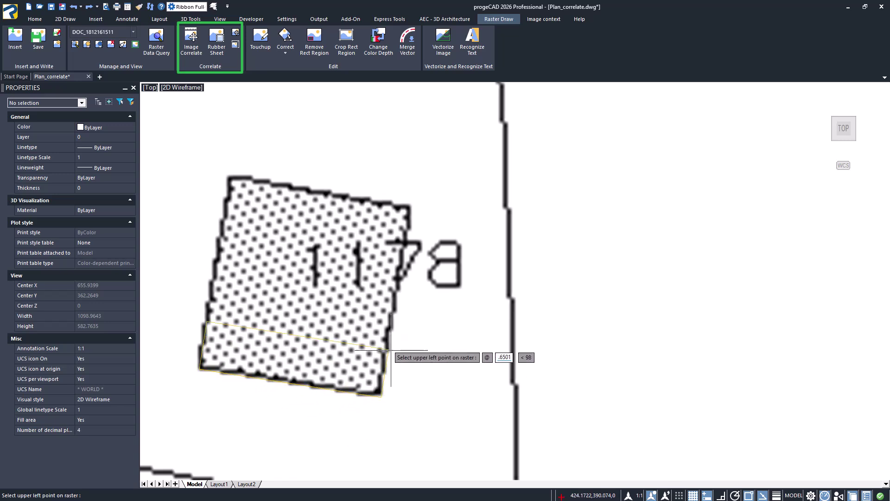
click(418, 208)
- Match the raster reference to the magenta hatched square in the vector plan, answer No to cropping, and move the image to background
scroll(417, 208, down, 10)
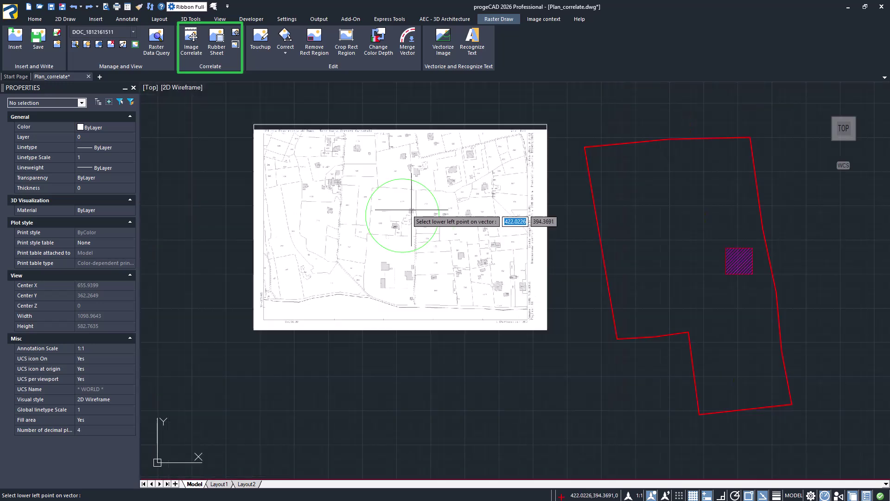
click(608, 251)
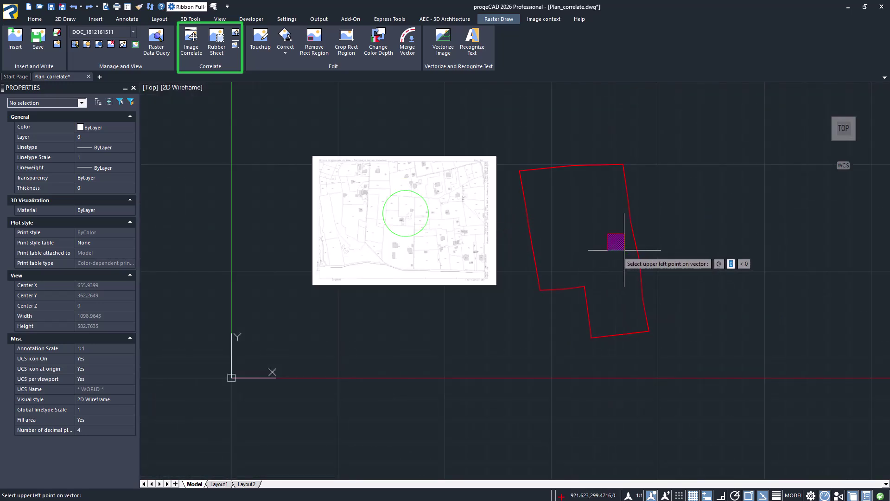
click(622, 239)
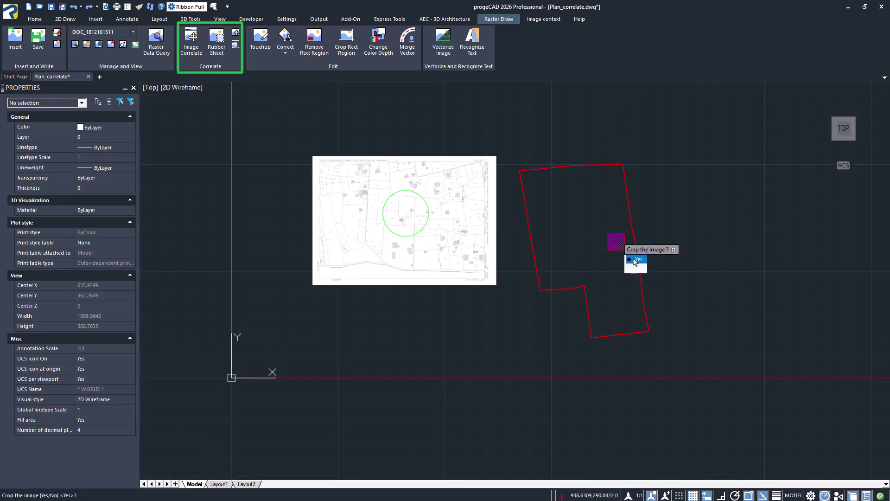
click(636, 269)
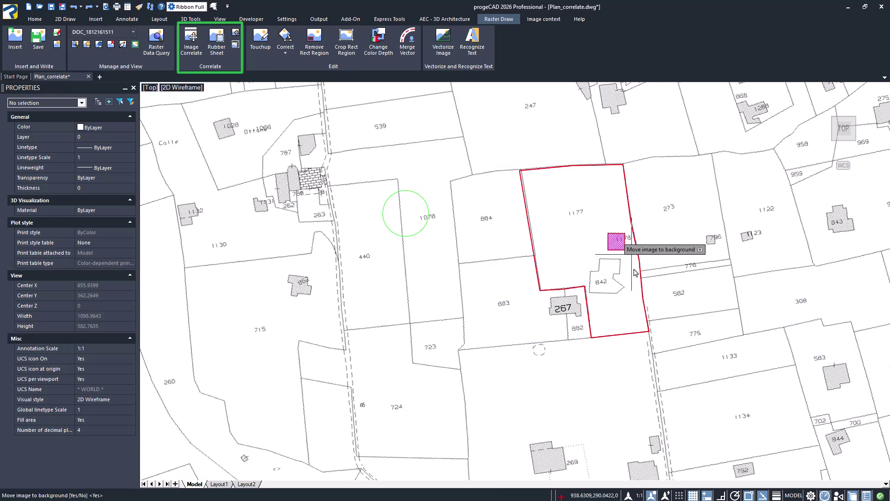
key(Return)
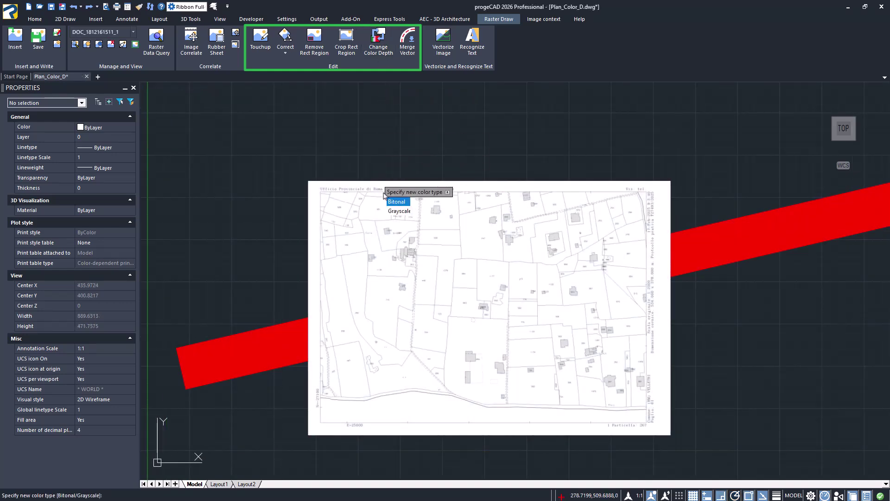
- Change the cadastral map's color type to Bitonal and set the image's Transparency to Yes
click(391, 205)
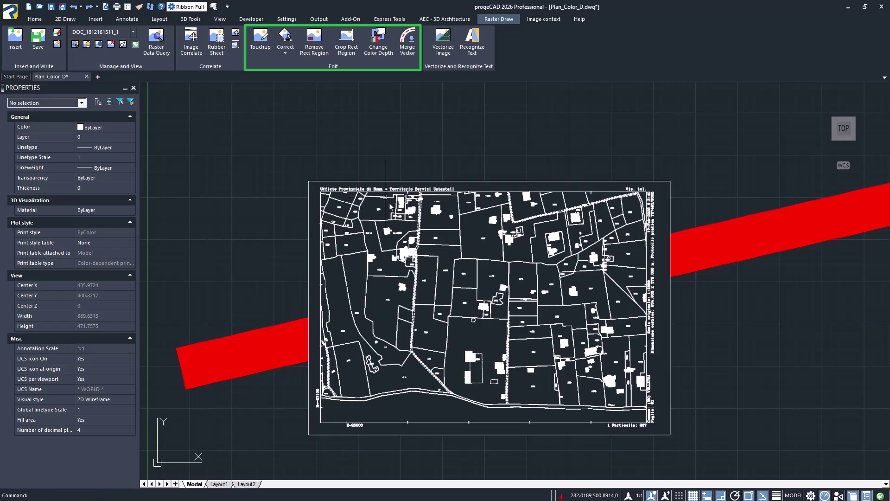
click(308, 204)
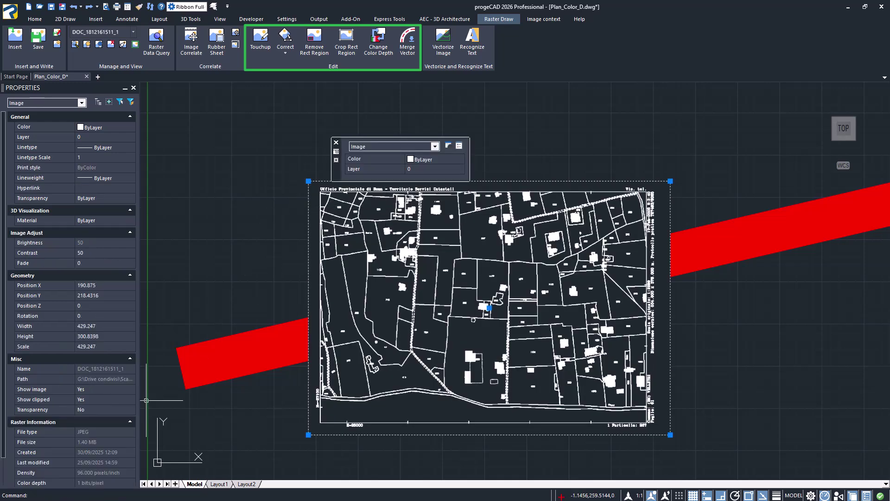
click(132, 409)
click(131, 409)
click(132, 419)
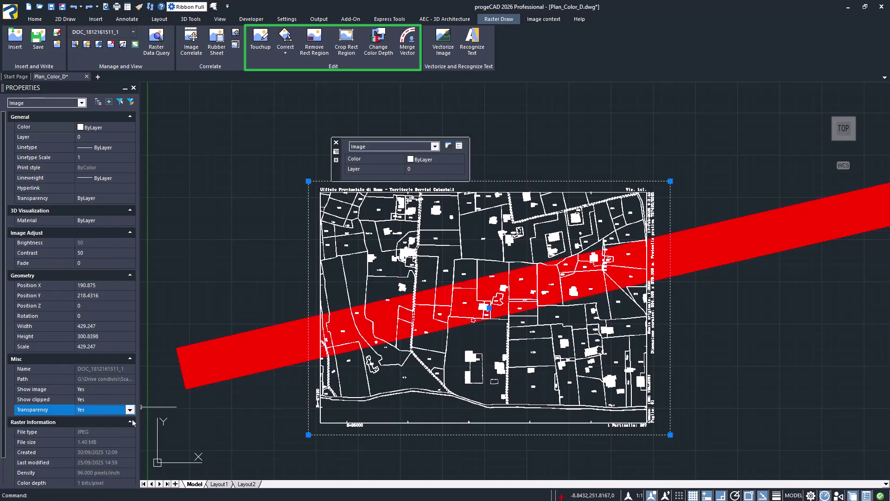
key(Escape)
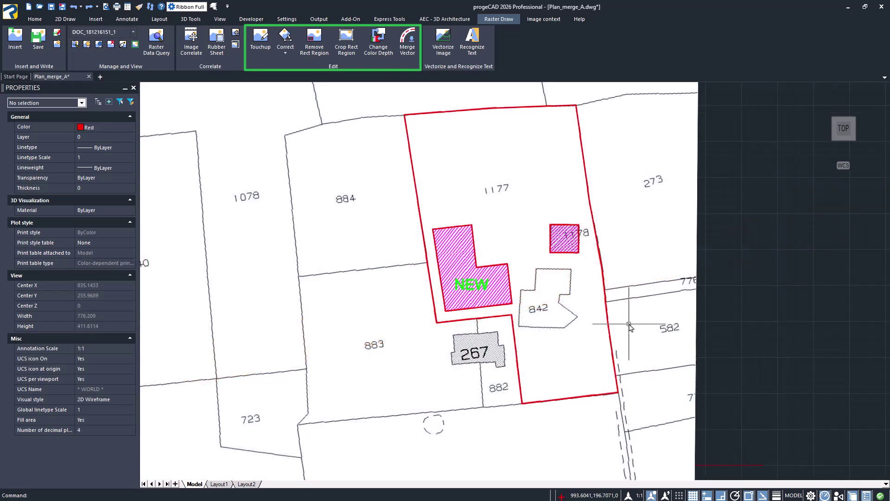
- Check the vector entities around parcel 1177 and the NEW building with a crossing selection
click(629, 324)
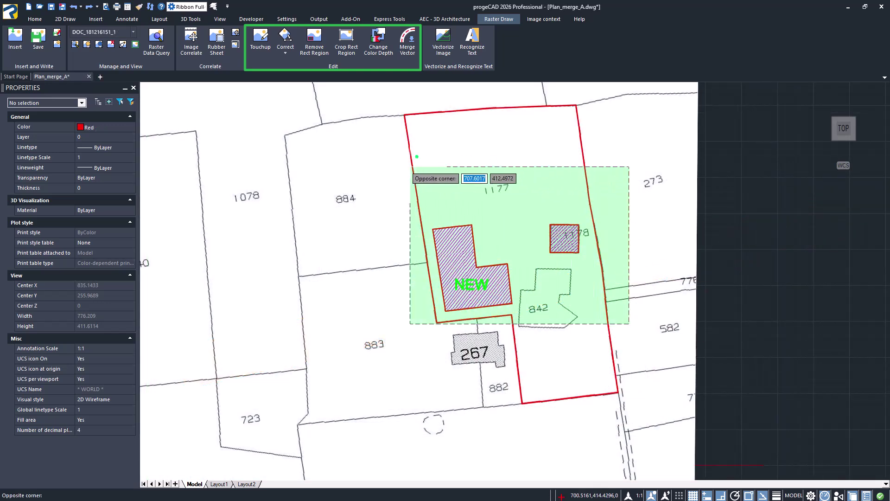
click(410, 167)
key(Escape)
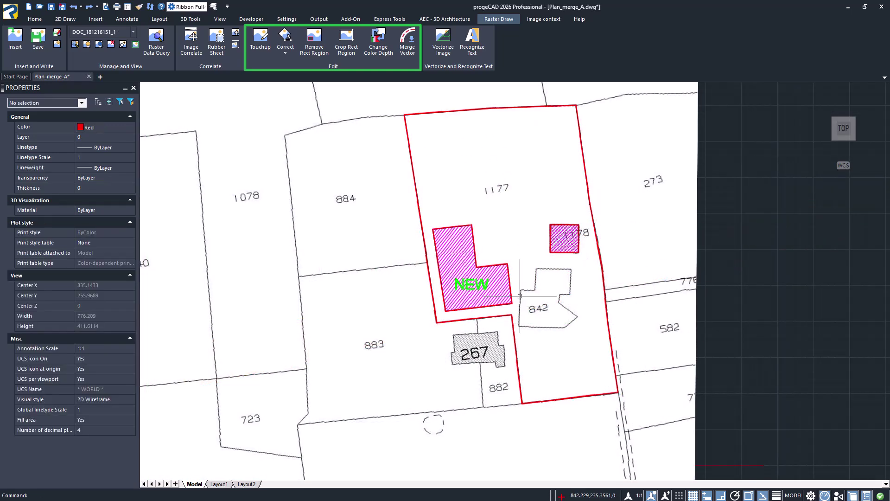
- Merge the parcel outline, hatched buildings and NEW label into the cadastral raster with Merge Vector, deleting the vector entities after the merge
click(409, 45)
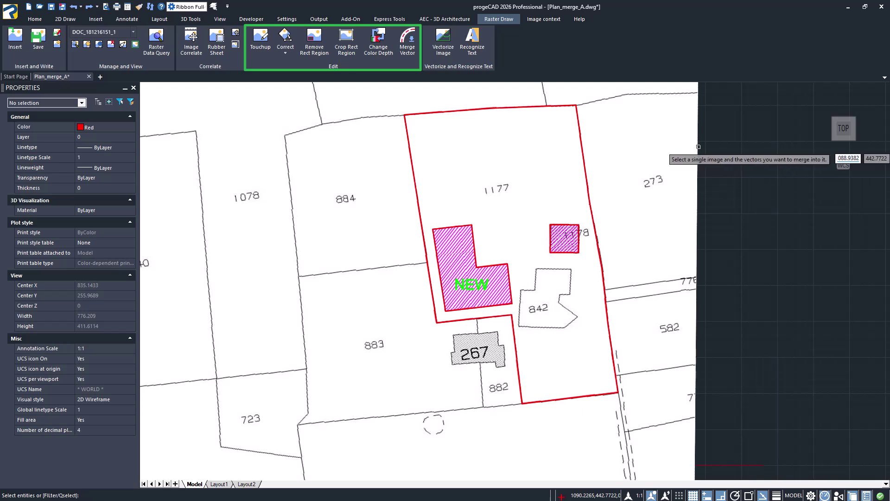
click(591, 341)
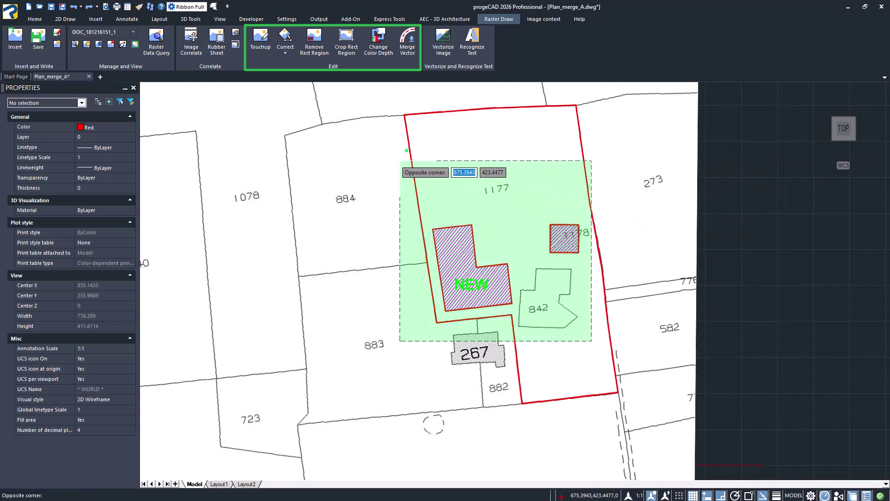
click(404, 169)
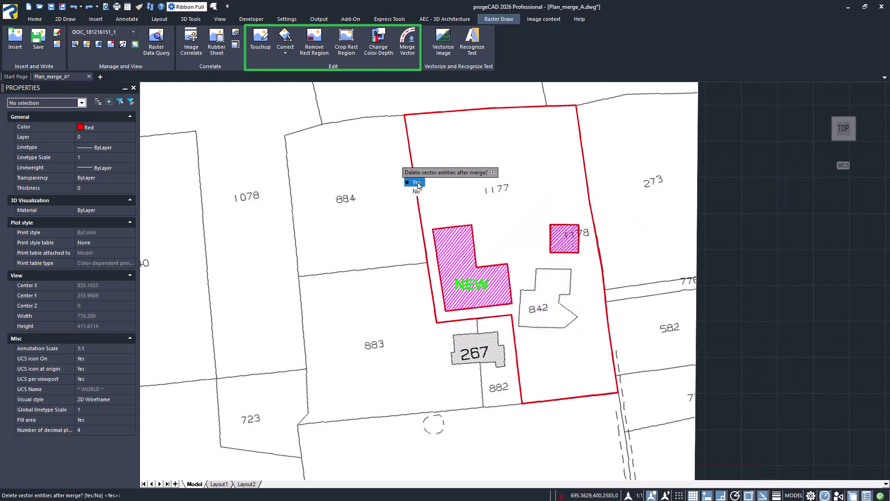
click(418, 183)
click(619, 375)
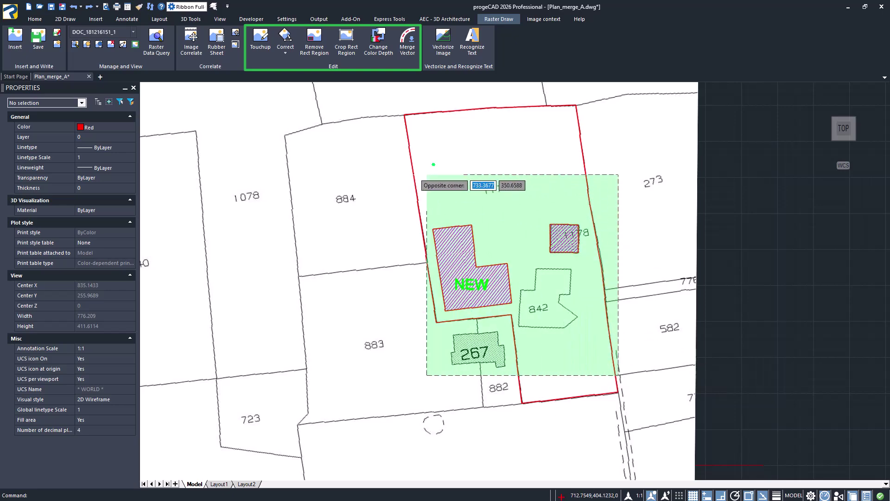
click(427, 175)
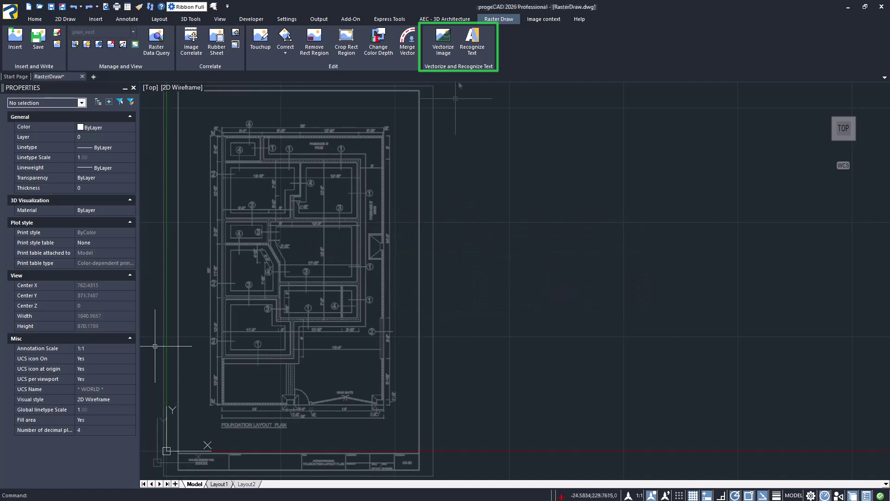
- Start Vectorize Image on the foundation layout plan and define a rectangular area around the room marked 7'-9"
click(444, 51)
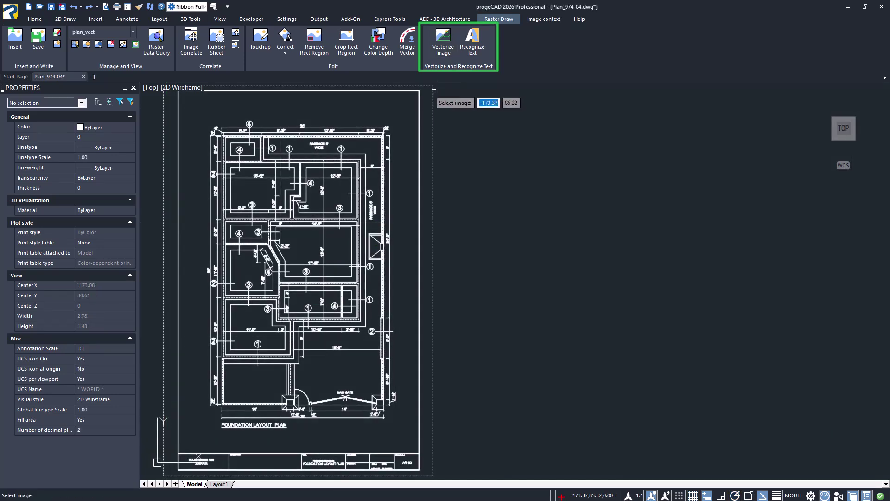
scroll(280, 353, up, 2)
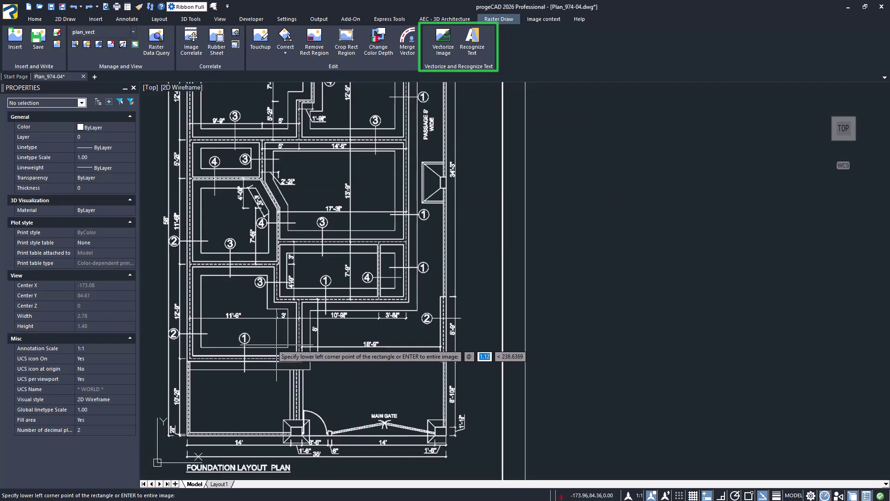
click(272, 306)
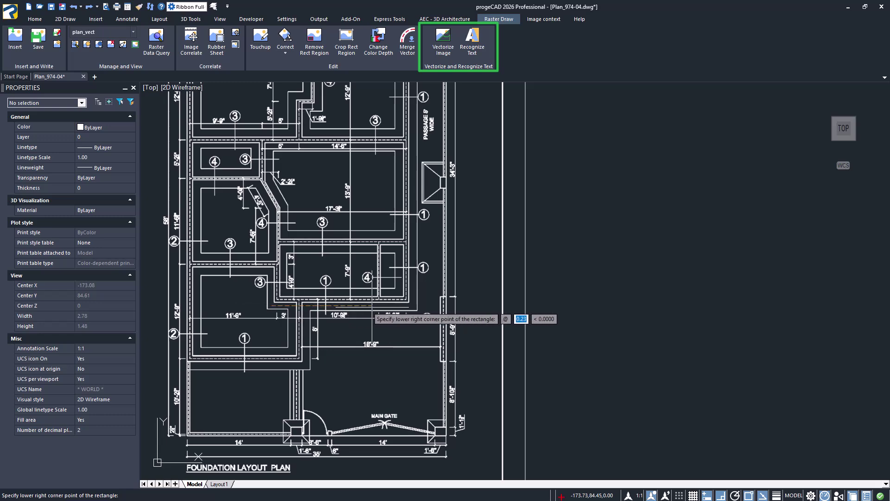
click(438, 231)
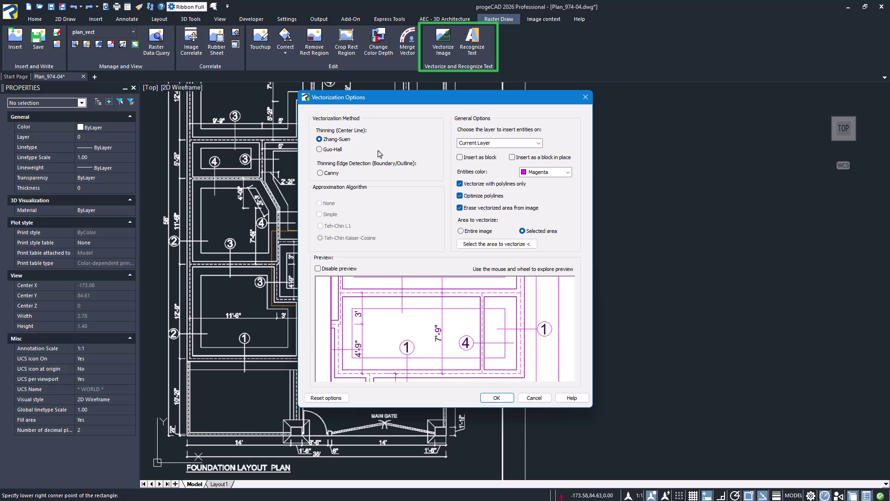
- Try the Guo-Hall and Canny vectorization methods with the Simple approximation, and return to Zhang-Suen thinning
click(320, 149)
click(320, 173)
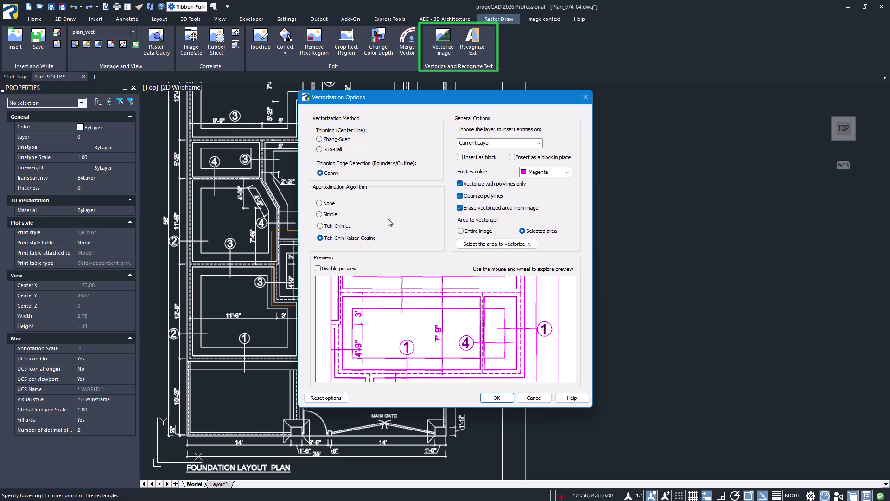
click(333, 215)
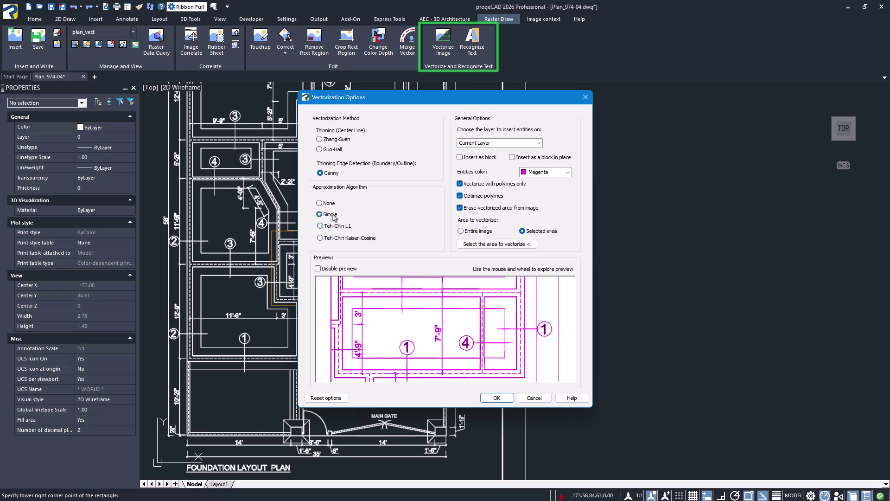
click(322, 141)
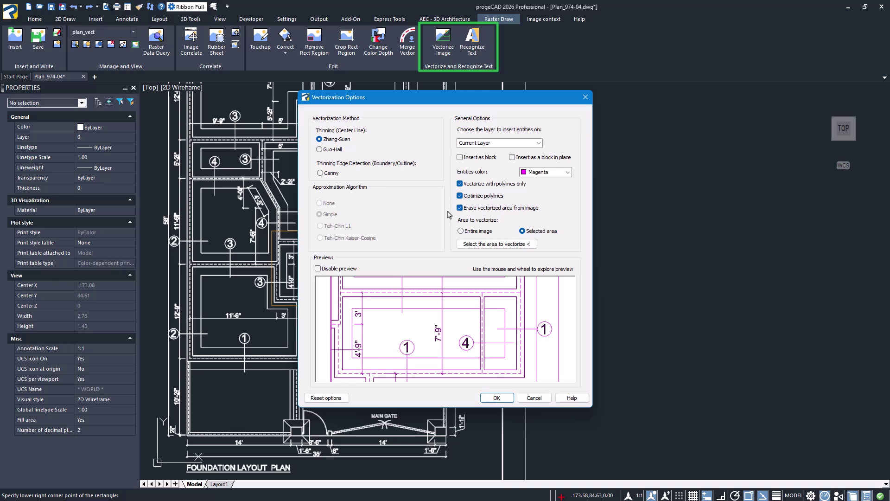
- Redefine the selected area to span the plan's lower rooms and vectorize it as magenta polylines, erasing that area from the image
click(461, 232)
click(522, 231)
click(497, 243)
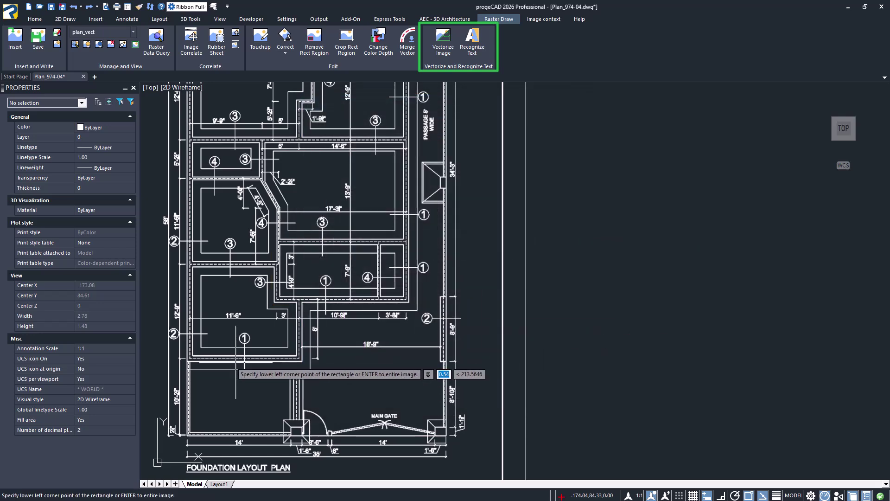
click(155, 372)
click(415, 240)
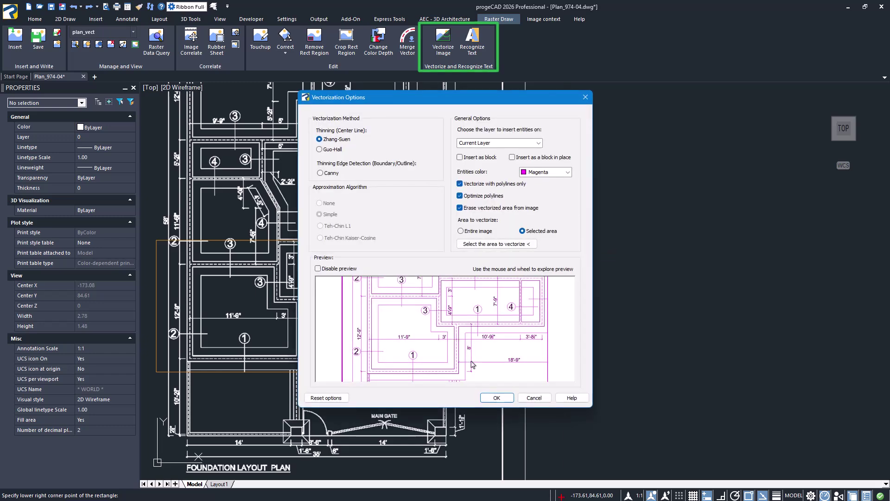
click(495, 398)
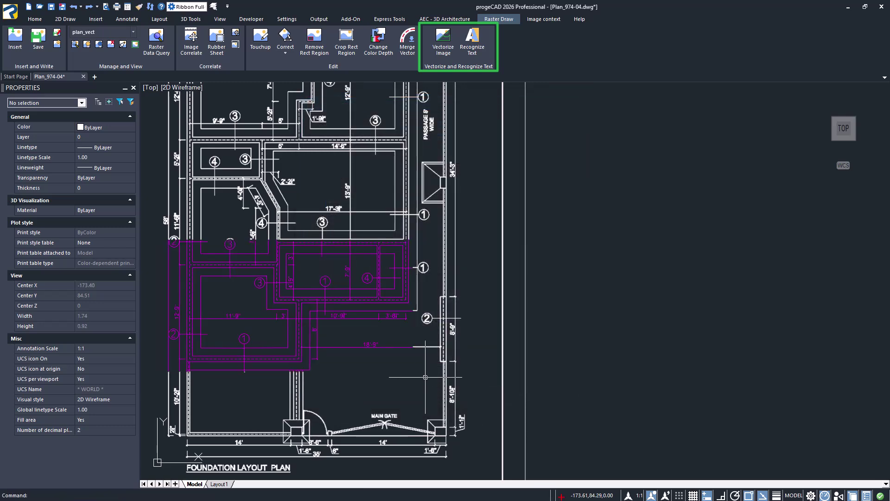
click(414, 380)
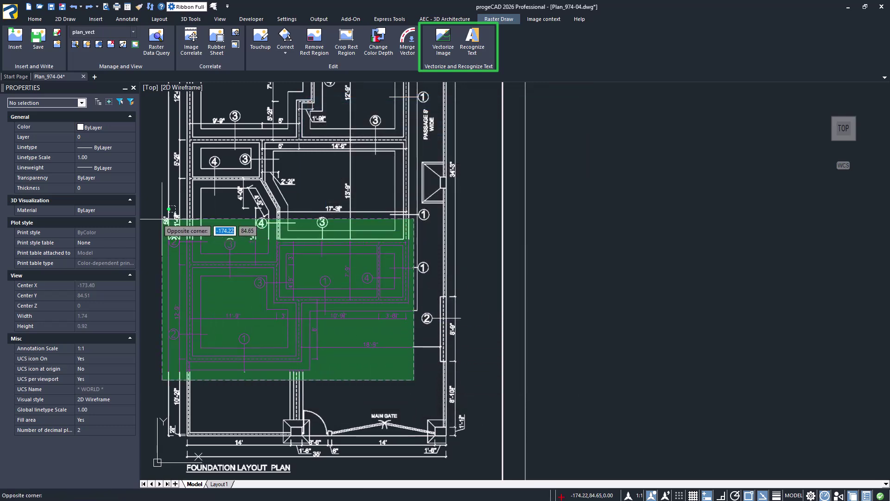
click(160, 217)
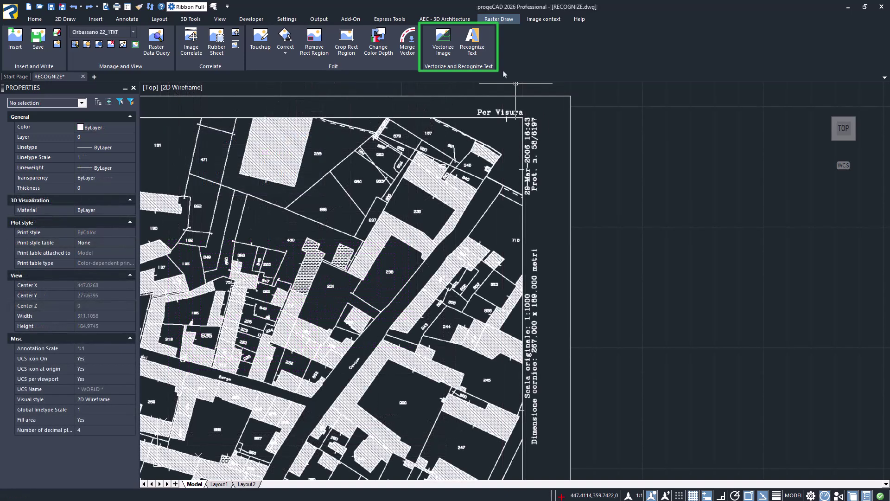
- Try to recognize the map's vertical date and protocol text within an unrotated rectangle
click(472, 42)
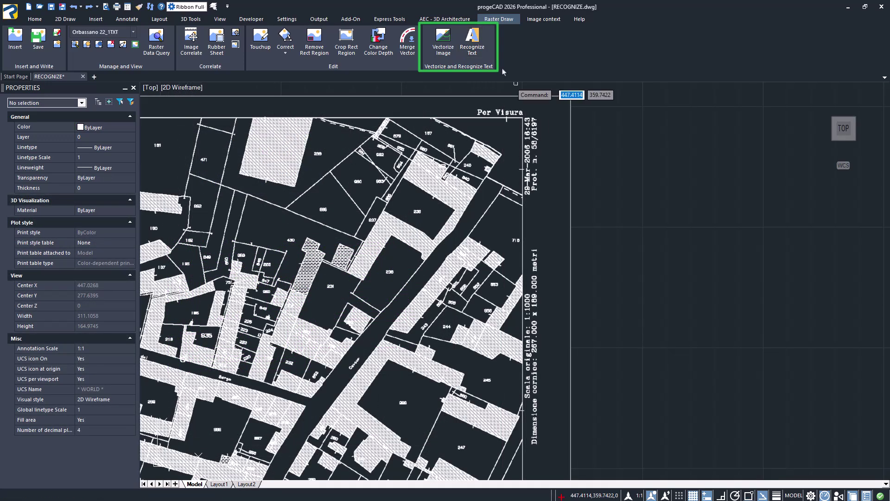
click(571, 112)
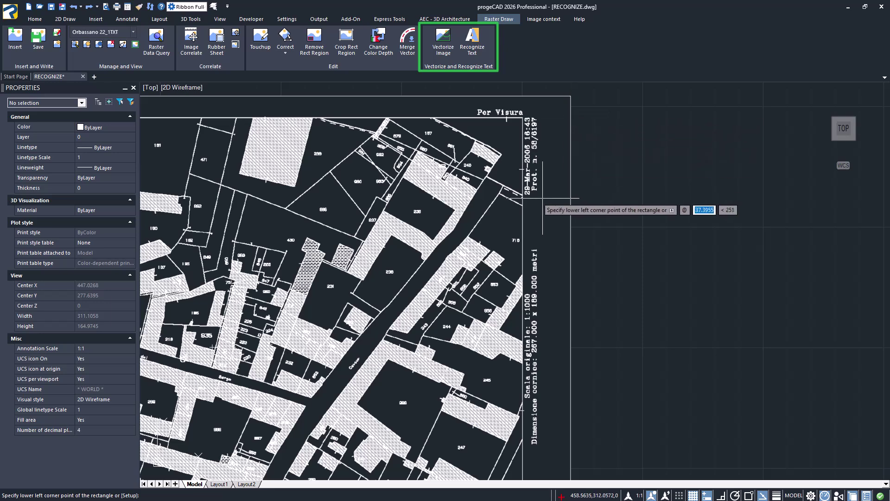
click(524, 199)
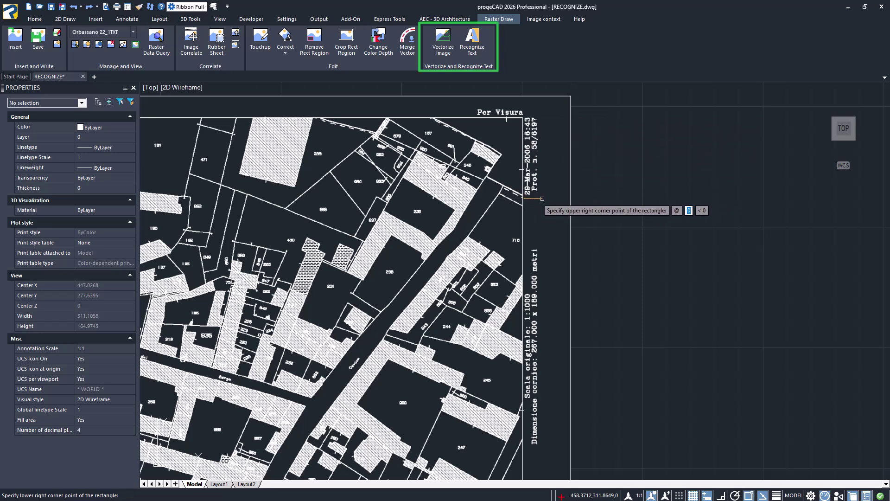
click(544, 115)
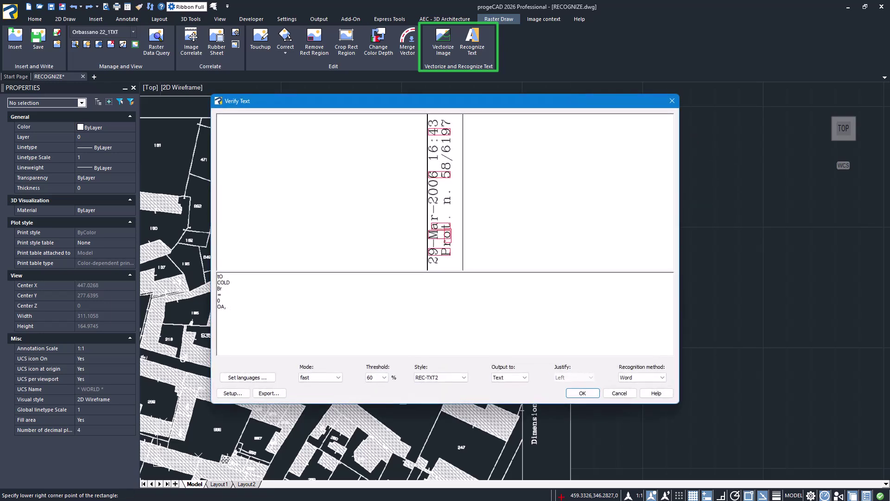
click(614, 394)
- Recognize the map's vertical date and protocol text again, using a rectangle rotated to follow the text's reading direction
click(472, 39)
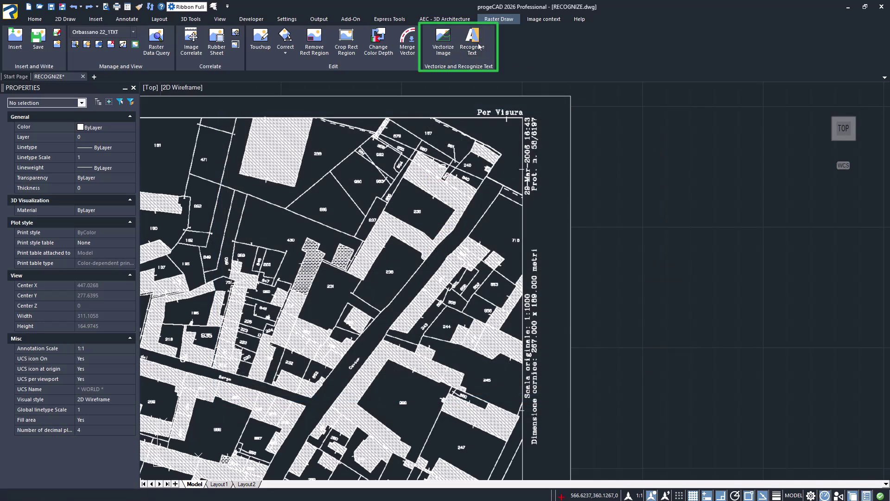
click(511, 98)
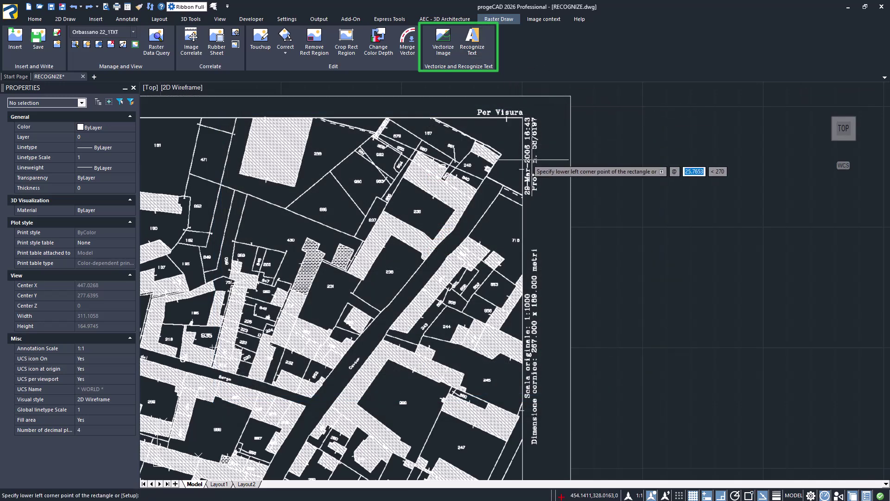
click(541, 209)
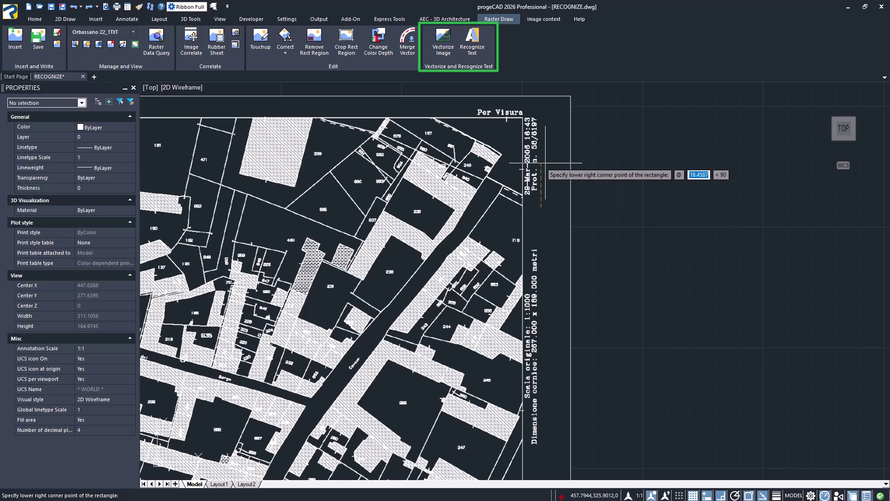
click(522, 116)
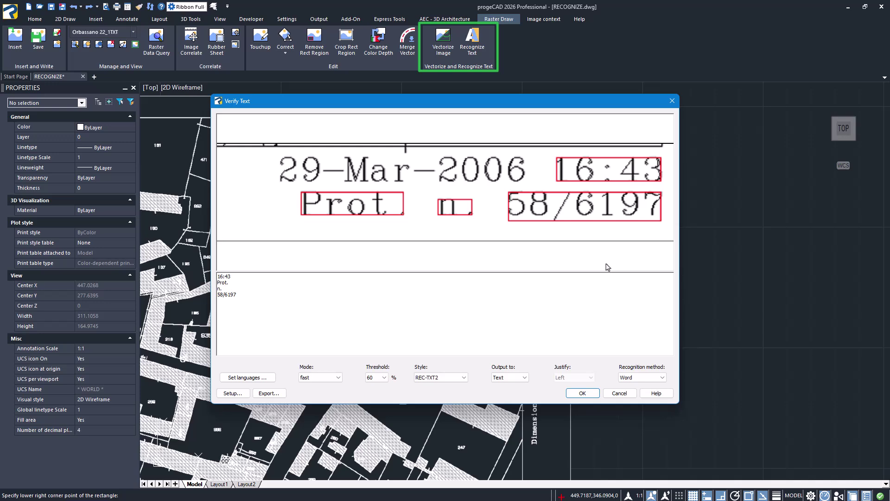
- Review the available recognition languages, modes, text styles and output types for the recognized text
click(245, 378)
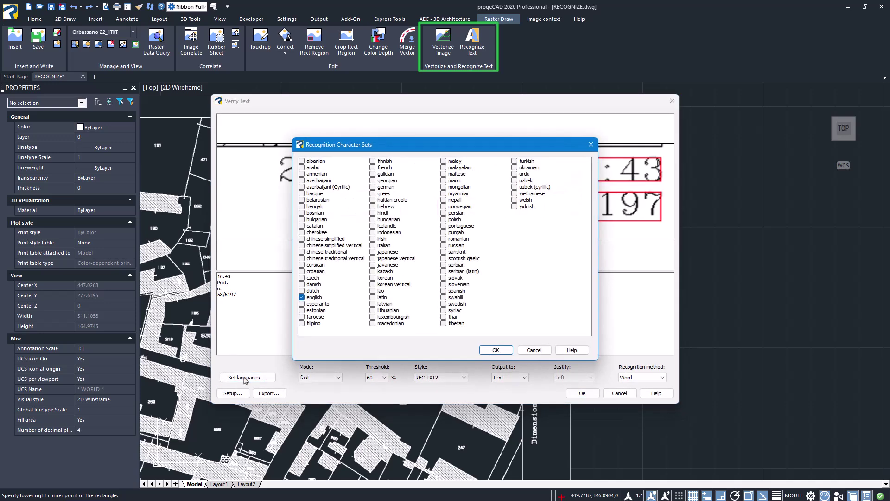
click(496, 350)
click(338, 378)
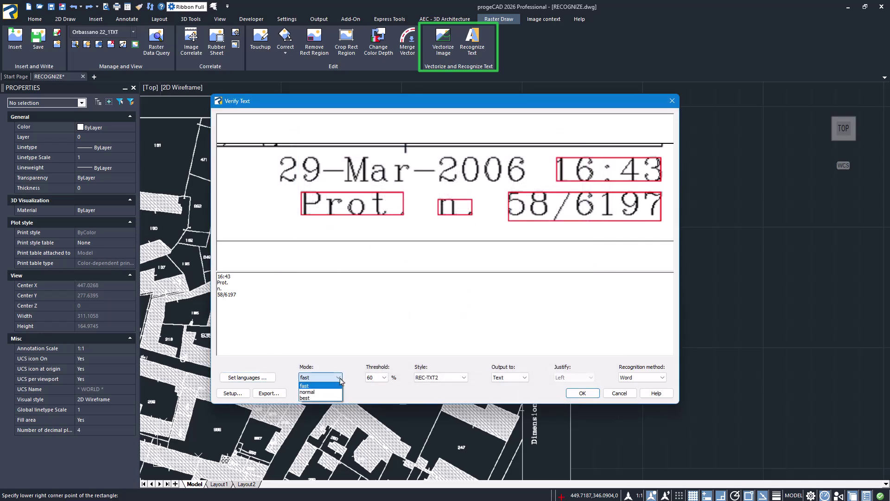
click(340, 379)
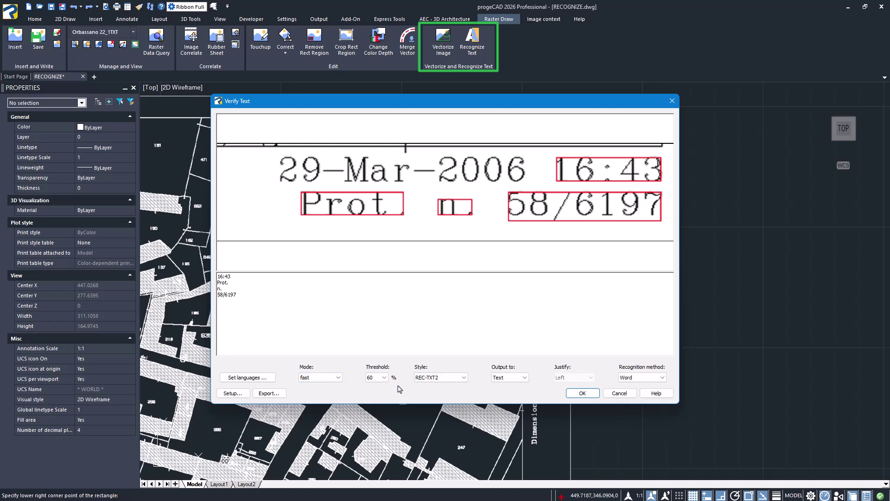
click(464, 378)
click(463, 378)
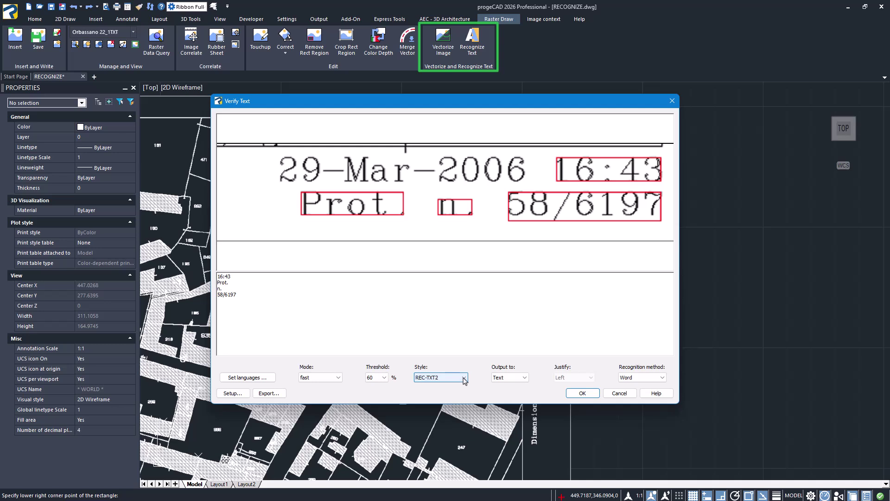
click(525, 378)
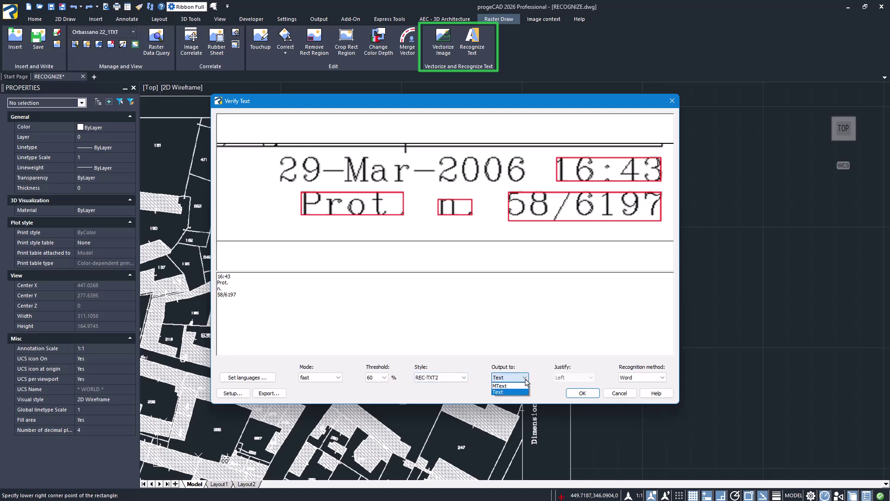
click(526, 379)
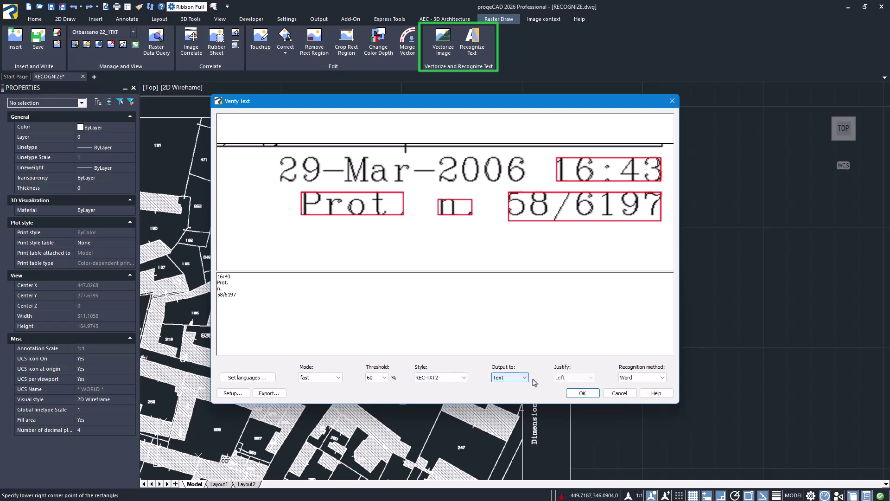
- Set the recognition method to Line and the threshold to 30%
click(663, 378)
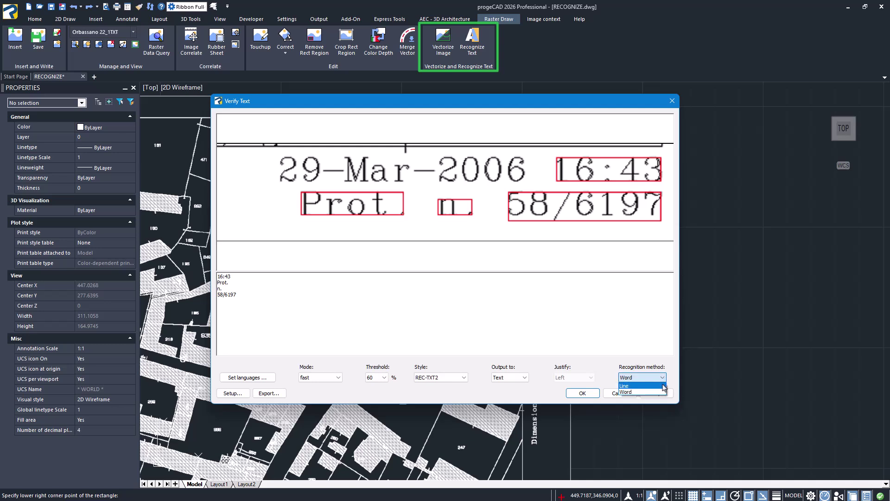
click(663, 386)
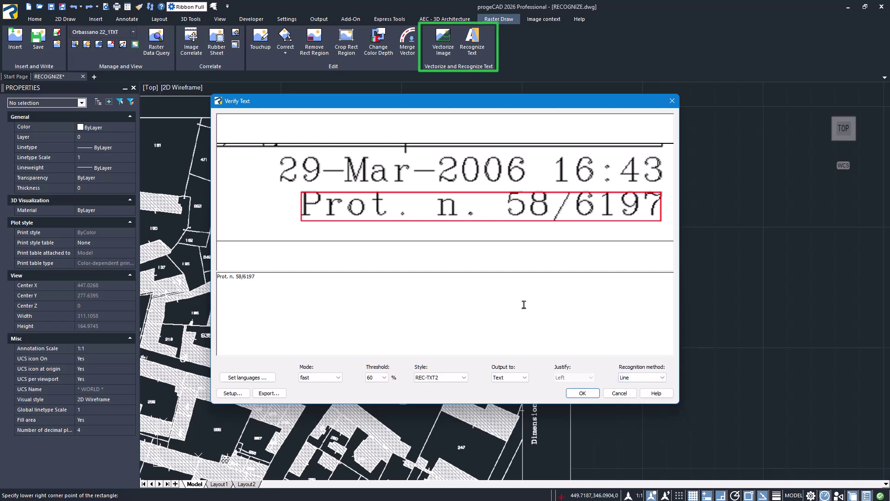
click(383, 378)
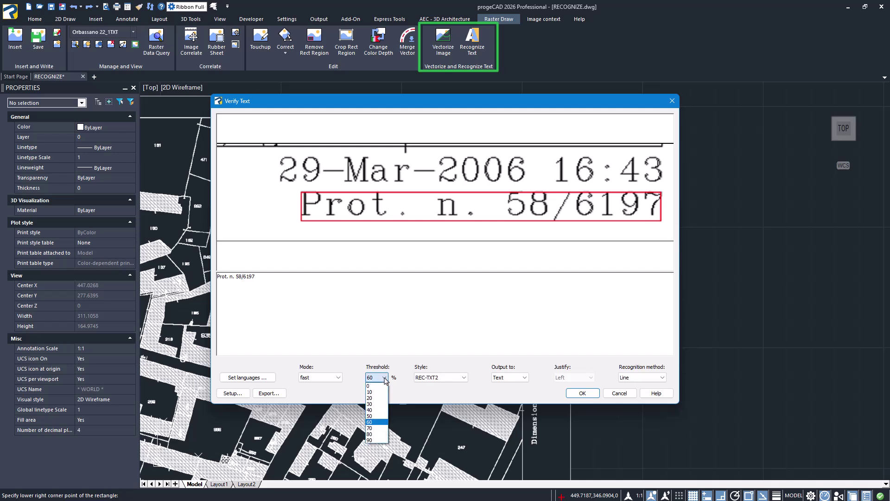
click(377, 404)
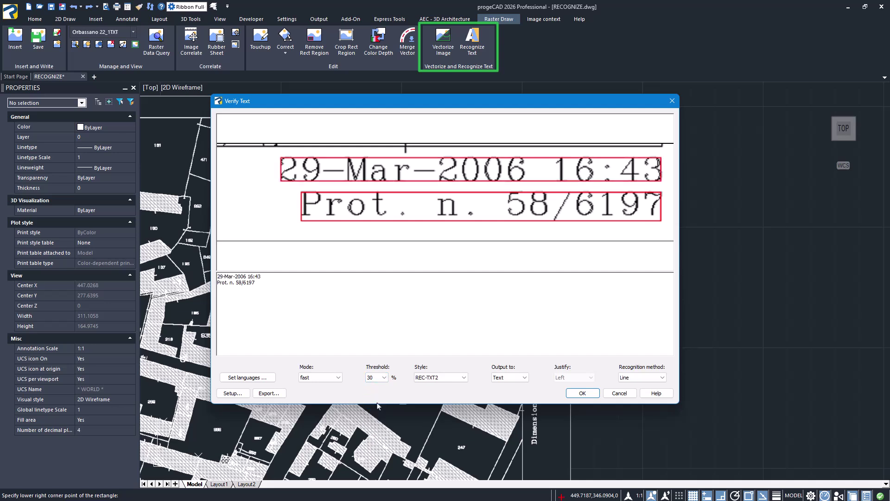
- Set the recognized text's output color to Red and replace the raster date and protocol lines with text
click(233, 393)
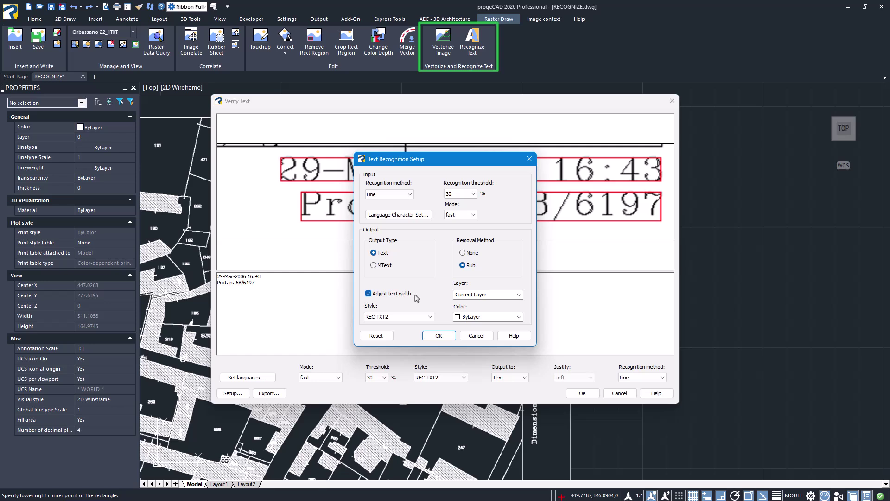
click(519, 316)
click(505, 343)
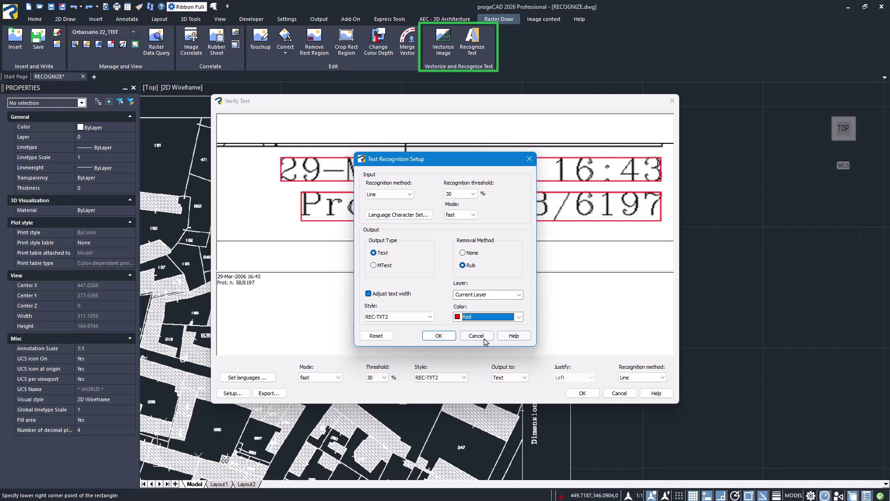
click(446, 336)
click(582, 393)
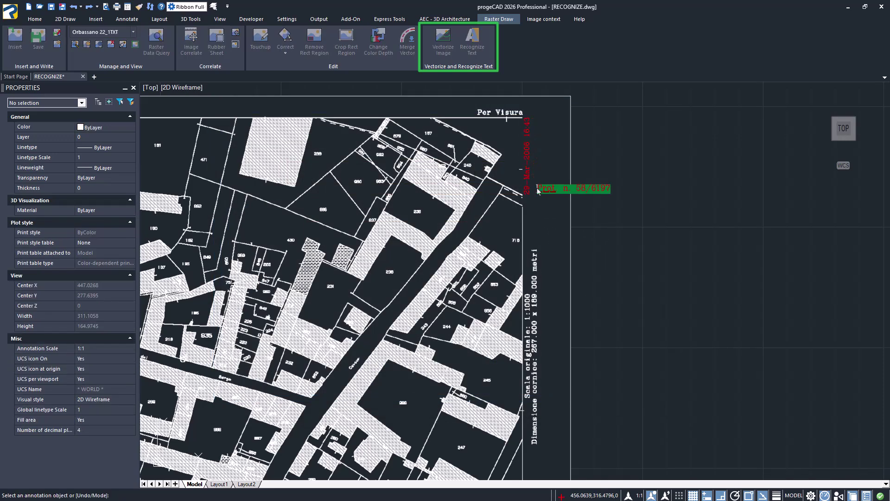
- Add the letter "A" in front of the recognized protocol text
key(Home)
text(a)
key(BackSpace)
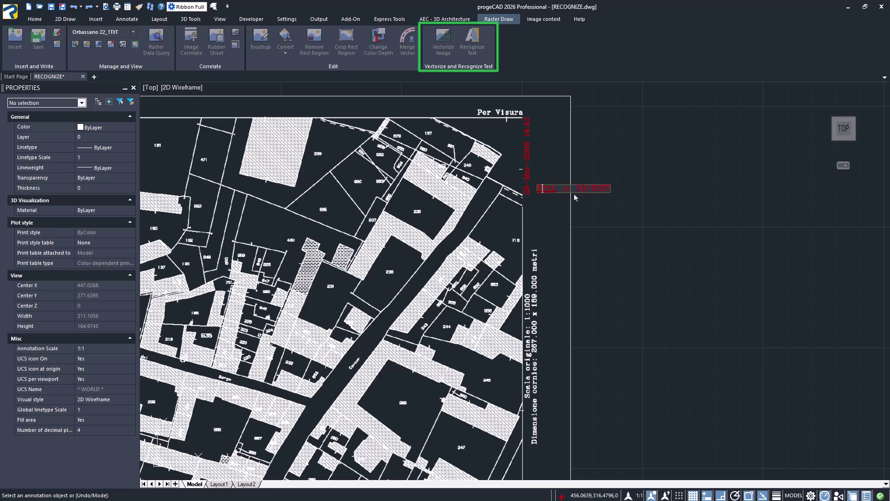
text(A)
click(575, 197)
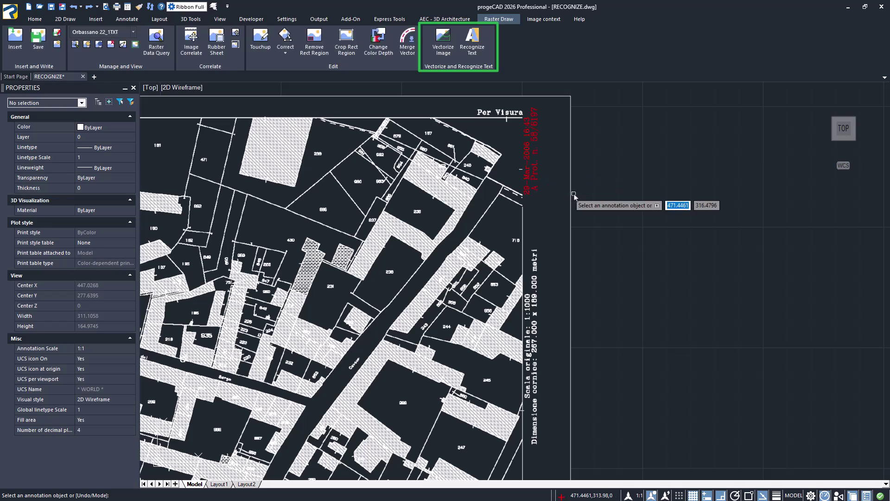